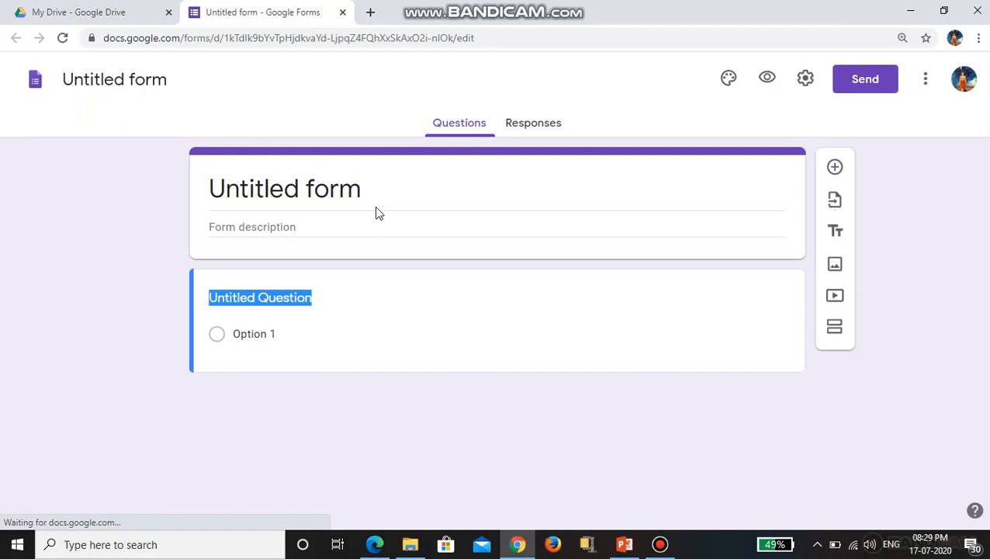
Replace the form's default title with STUDENTS DETAILS
left_click(377, 191)
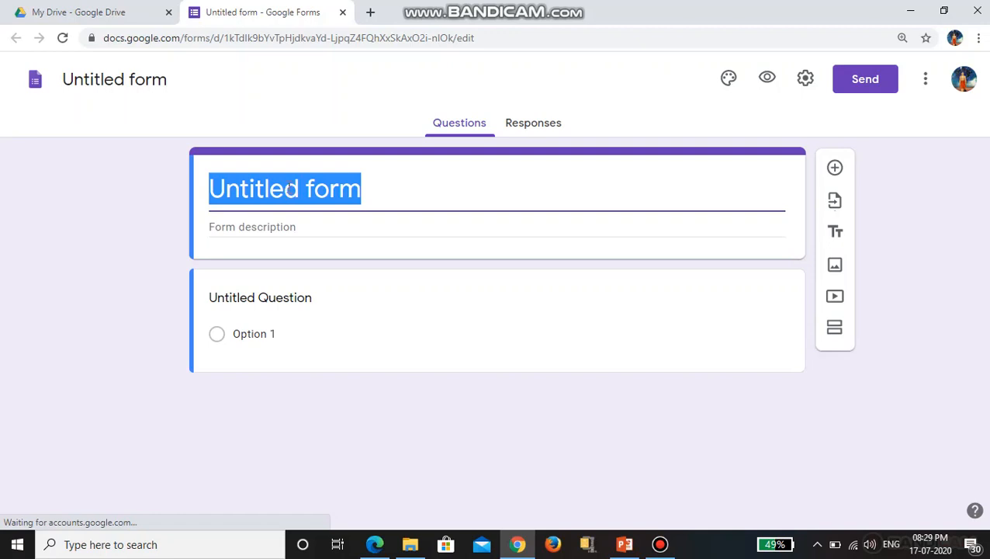
type("STUEB")
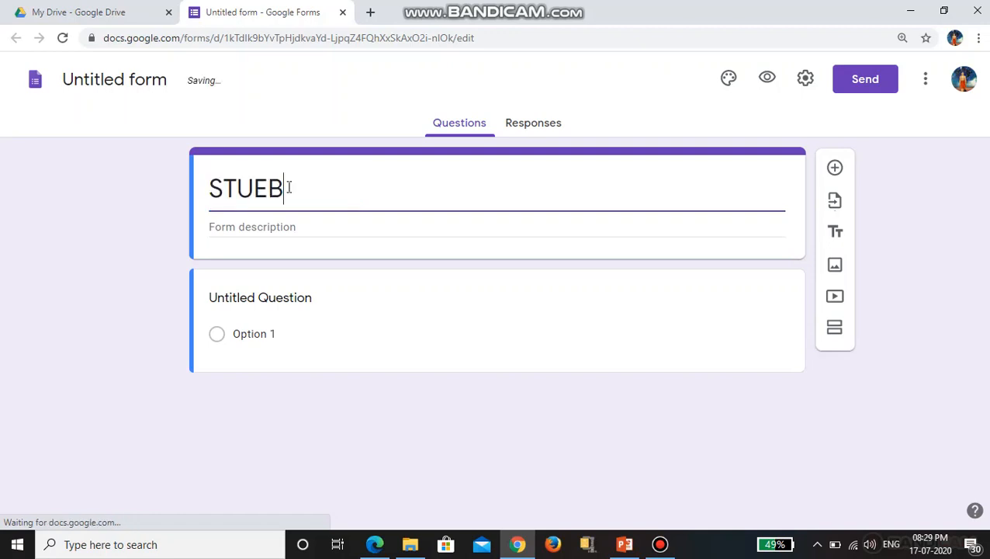
key("BackSpace")
type("NTS")
key("BackSpace")
key("BackSpace")
key("BackSpace")
key("BackSpace")
type("DEN")
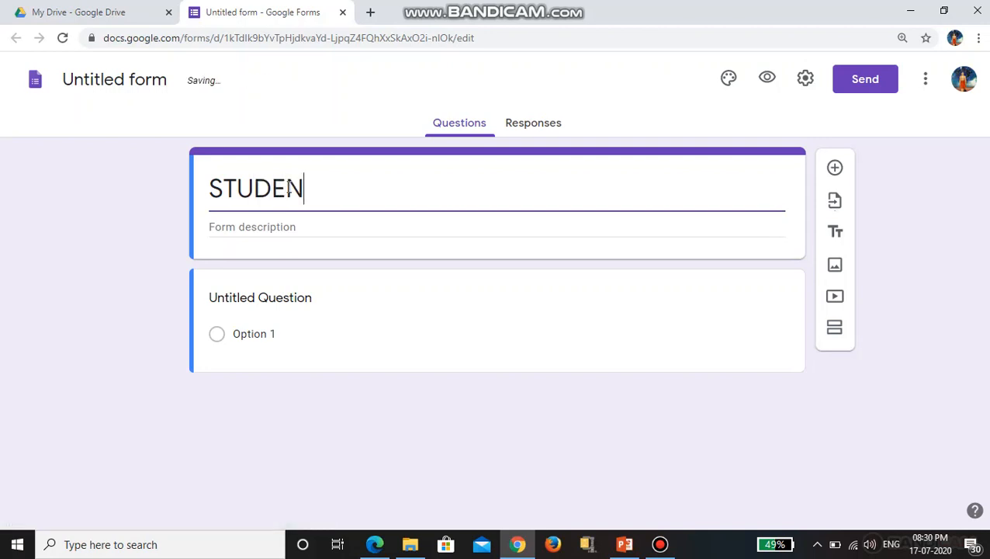
type("TS DETAILS")
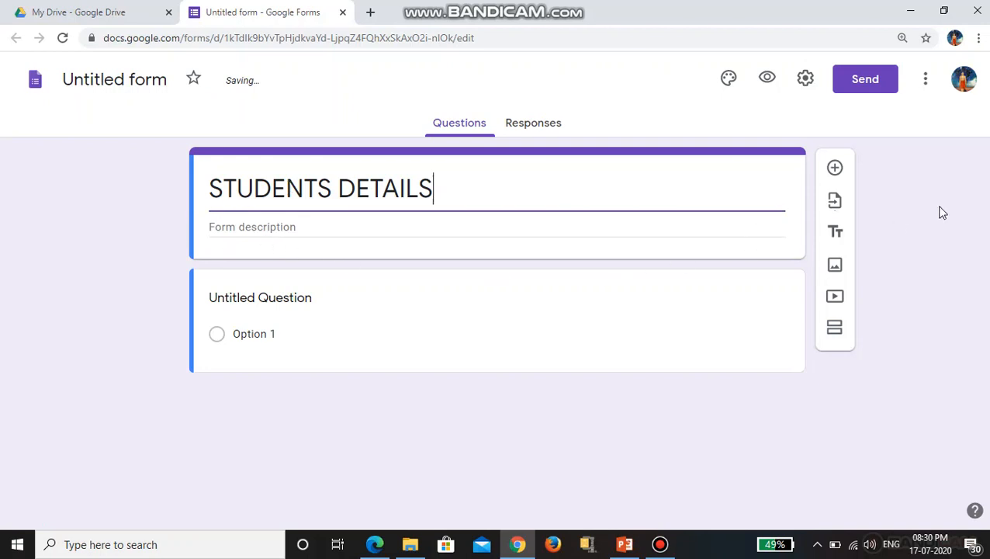
key("ctrl+plus")
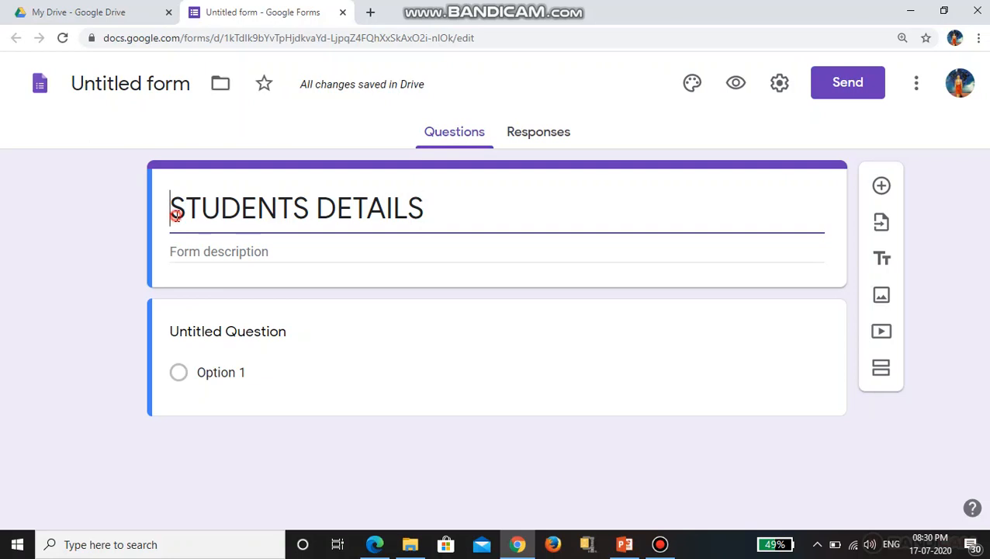
left_click_drag(171, 211, 464, 212)
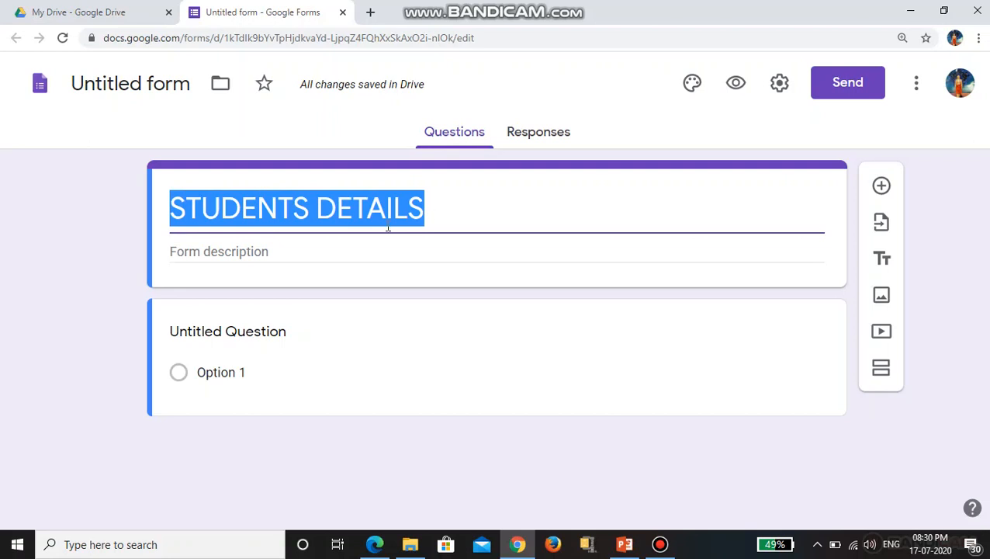
Enter TO COLLECT BASIC DETAILS as the form description
left_click(200, 255)
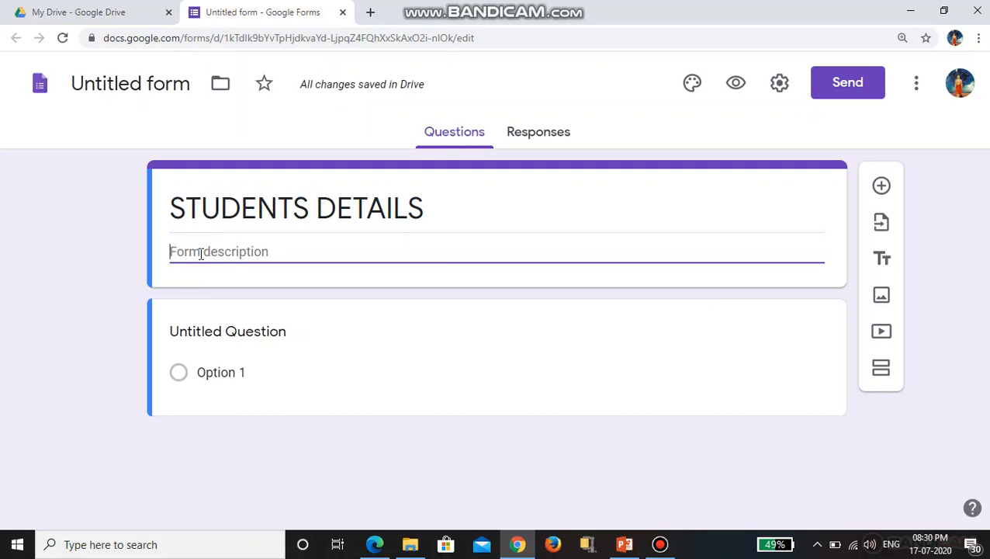
type("TO COLLE")
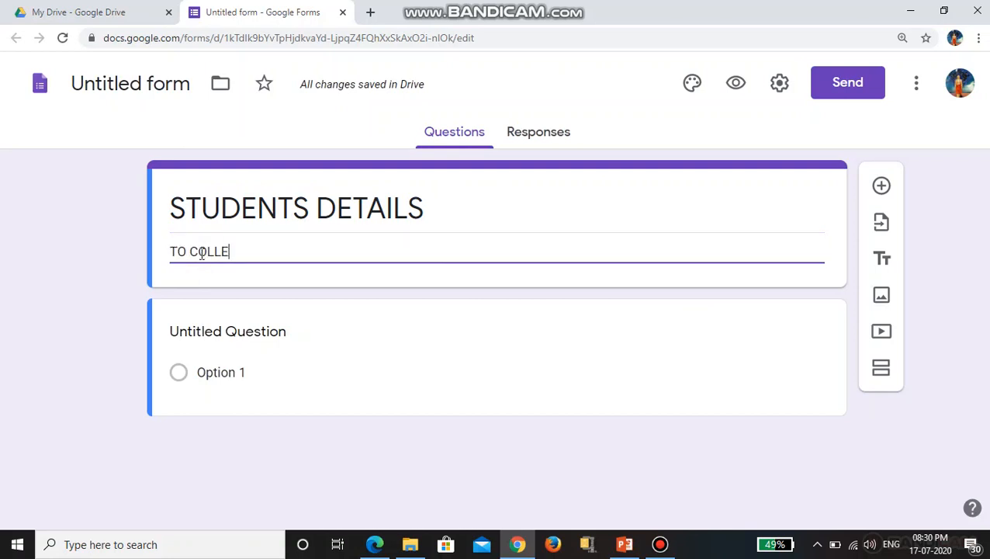
type("CT BASIC")
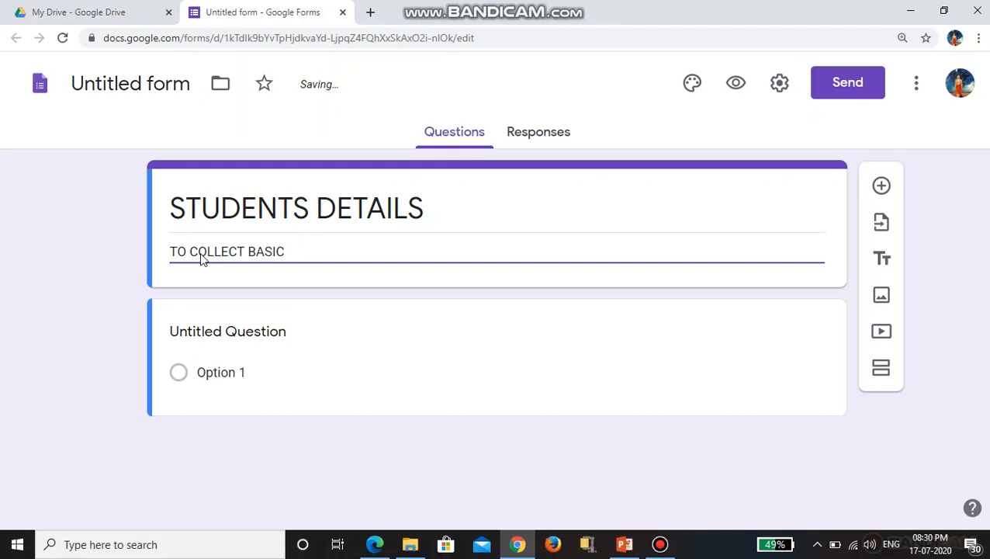
type(" DETAILS")
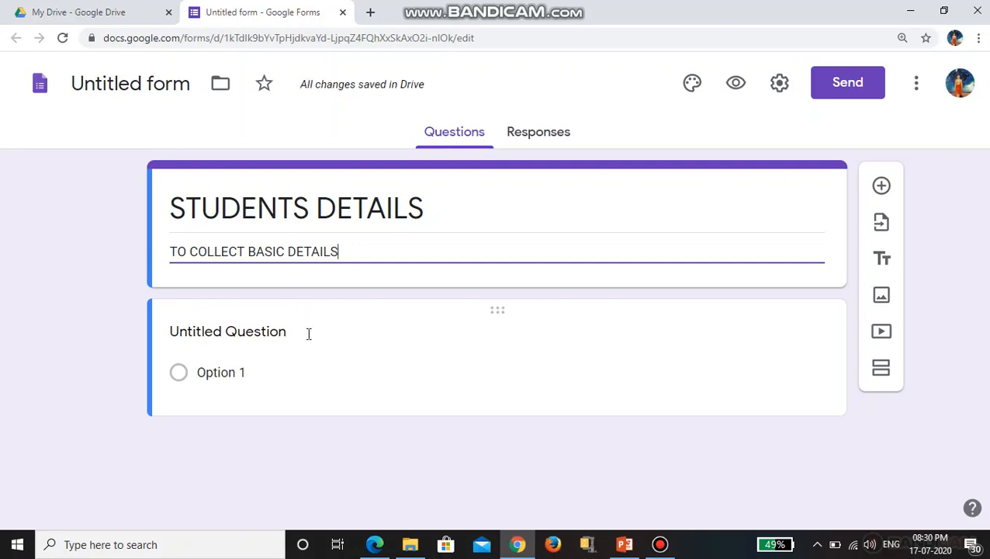
Review the list of required student details on the PowerPoint slide, and return to the form in Chrome to recheck its title and description
left_click(625, 544)
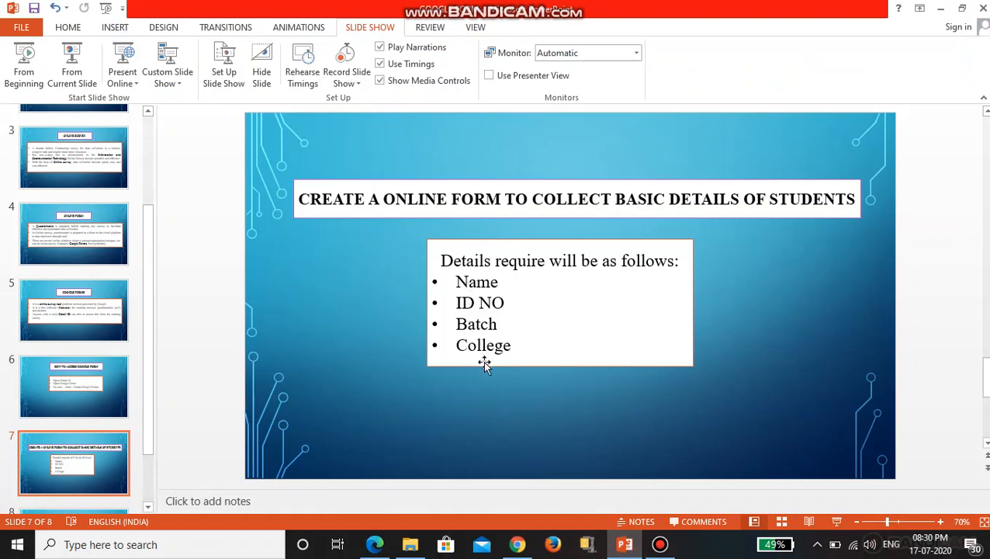
left_click(535, 550)
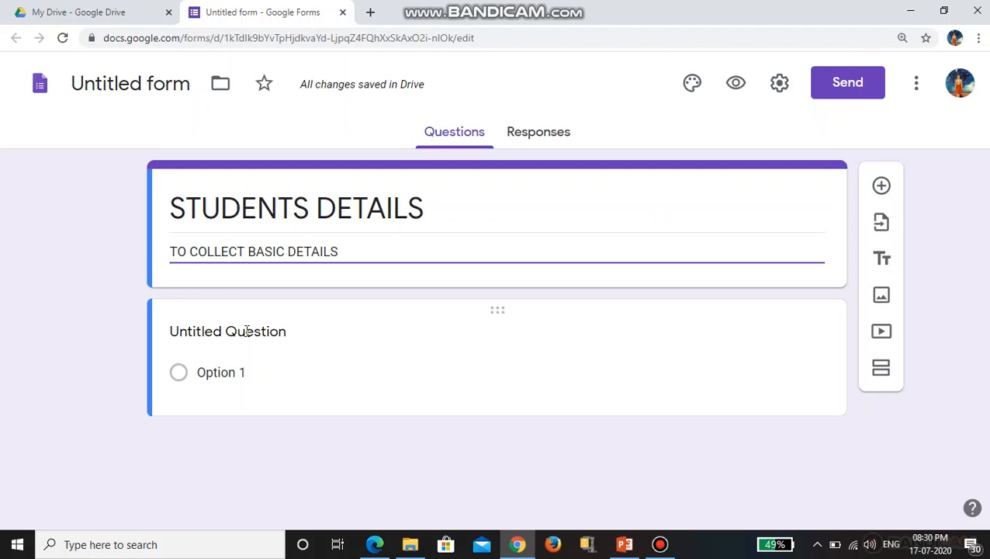
left_click(169, 211)
left_click(180, 212)
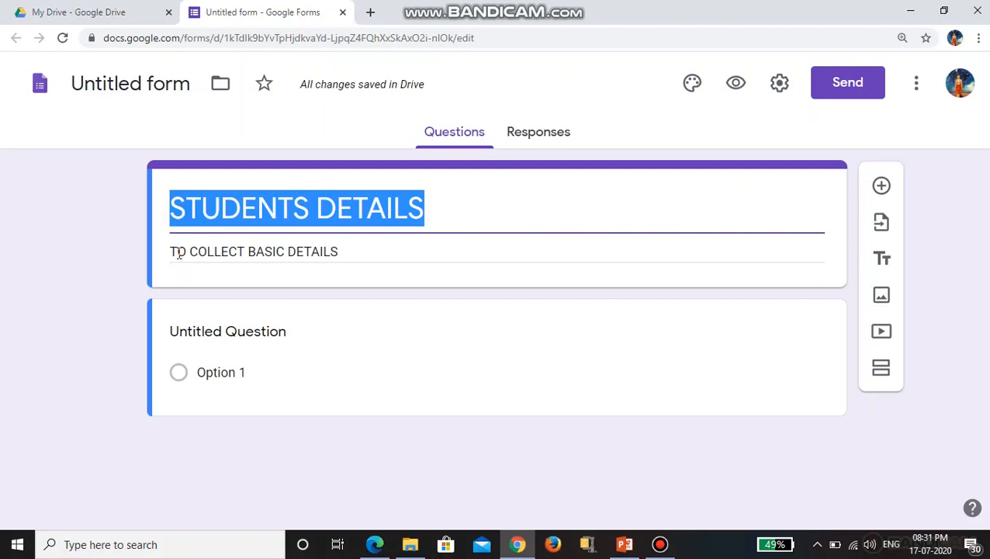
triple_click(179, 253)
left_click(222, 251)
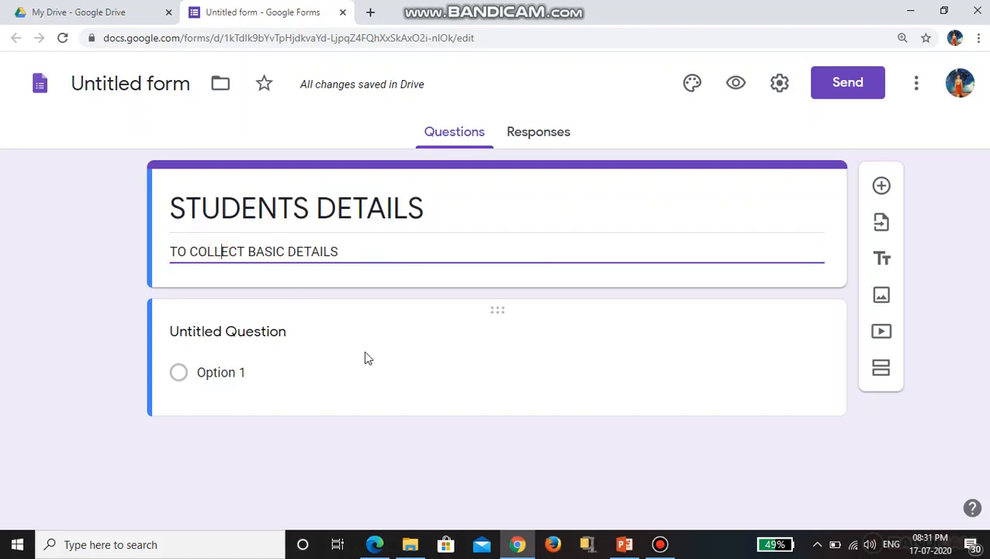
Turn the untitled question into a required Short answer question titled NAME
left_click(291, 333)
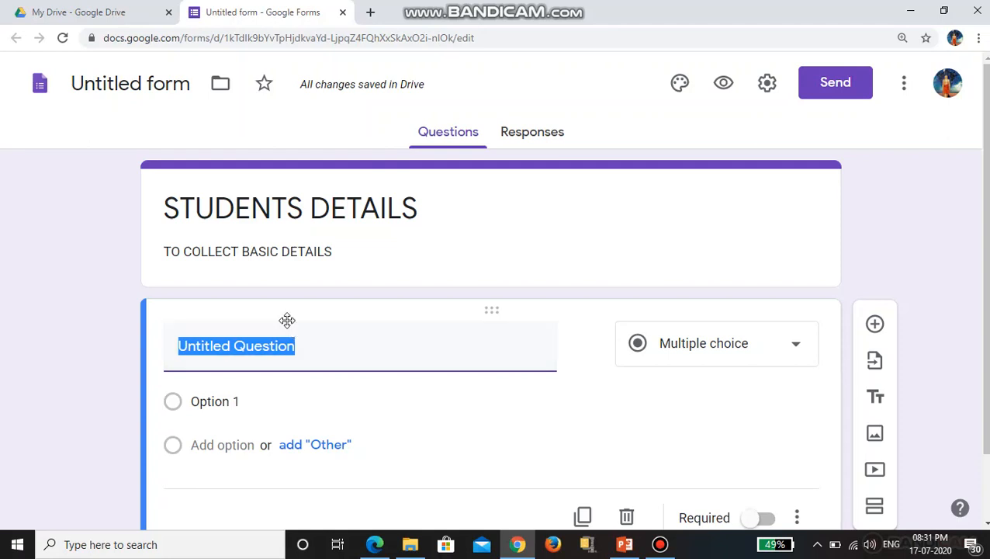
type("NAME")
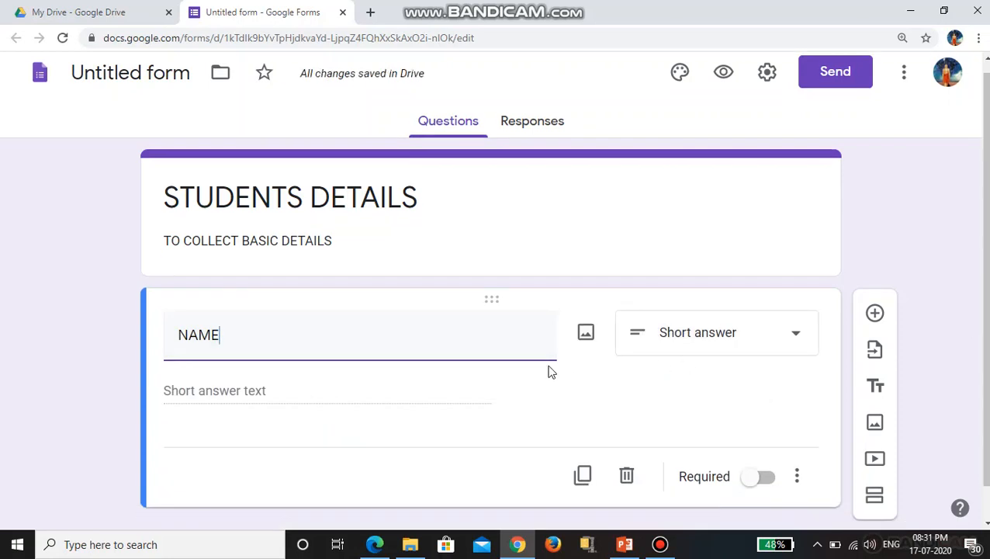
left_click(697, 342)
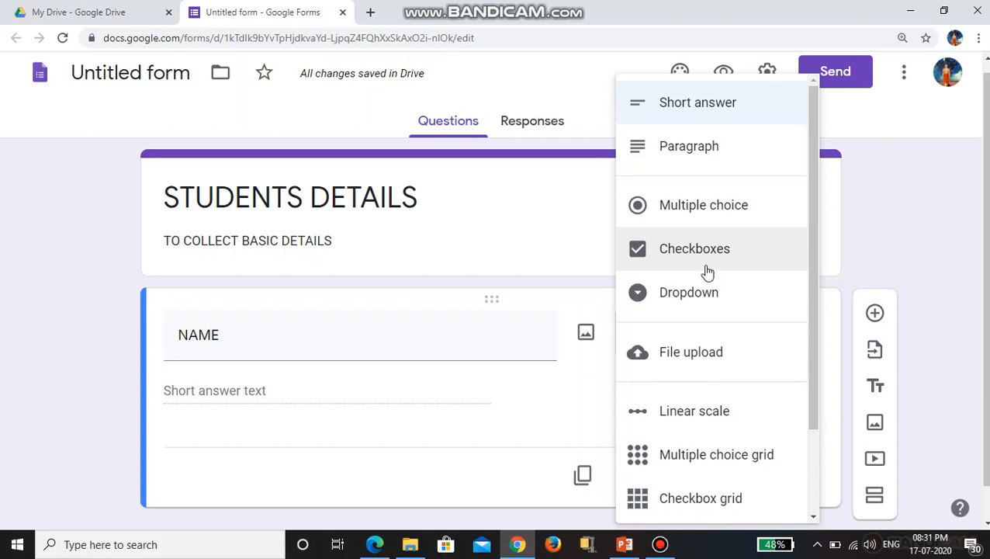
left_click(559, 389)
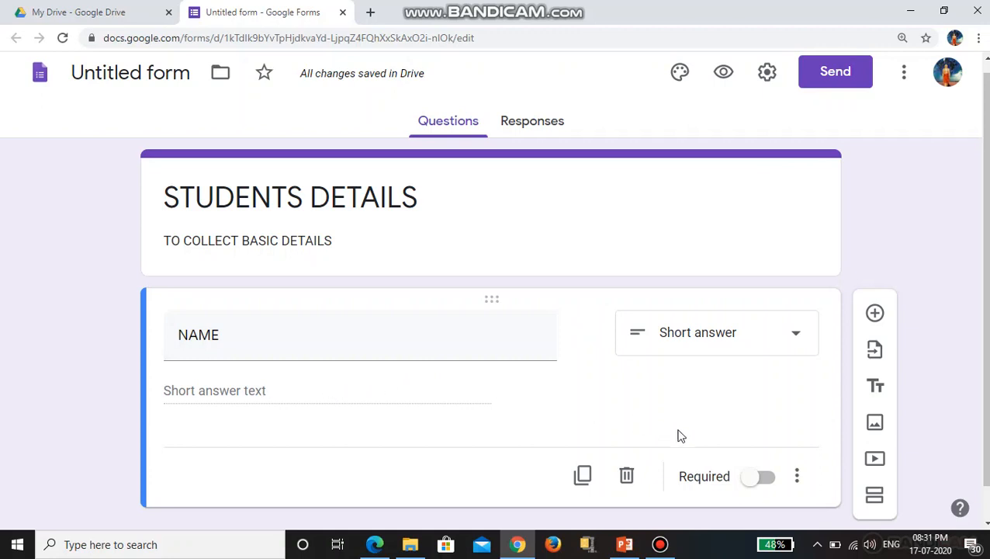
key("ctrl+plus")
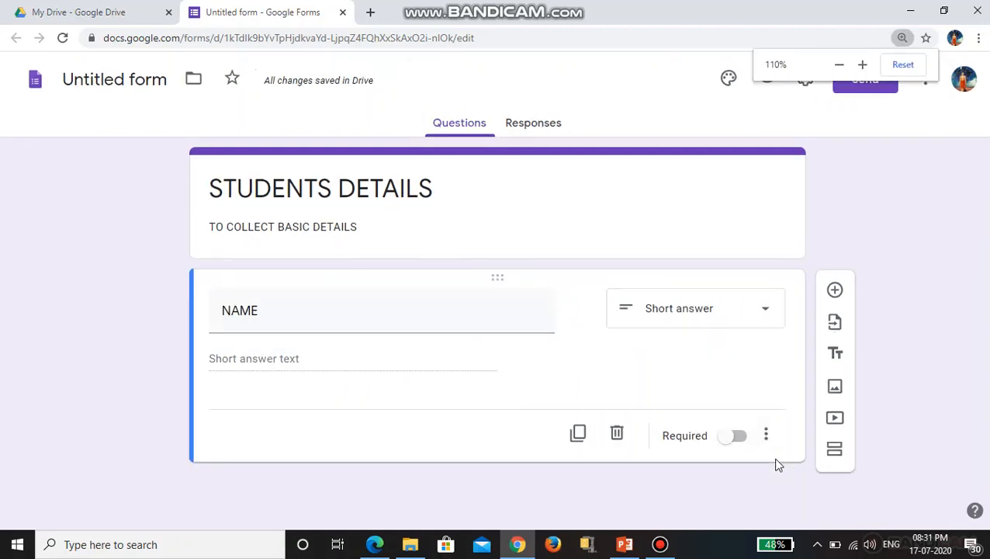
key("ctrl+plus")
scroll(972, 347, "down", 1)
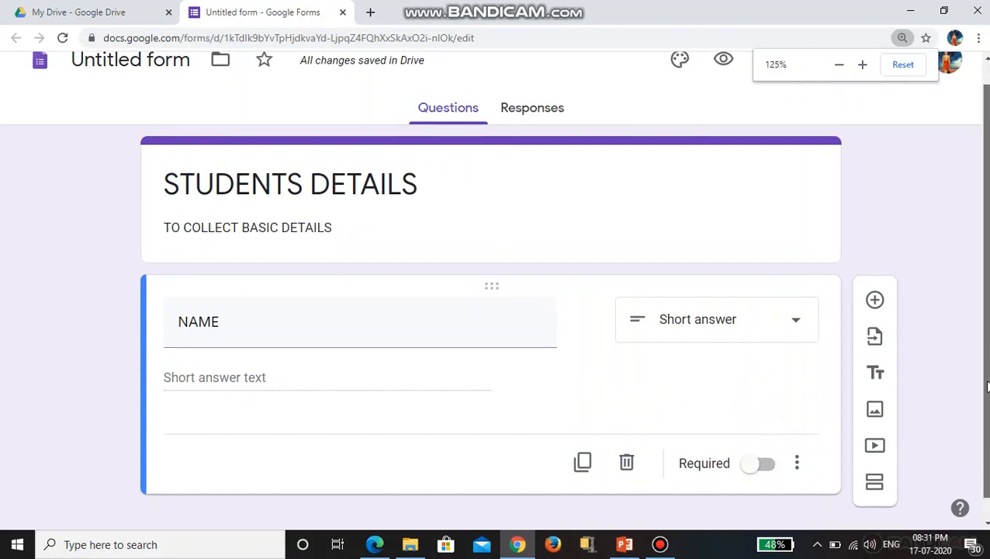
left_click(767, 443)
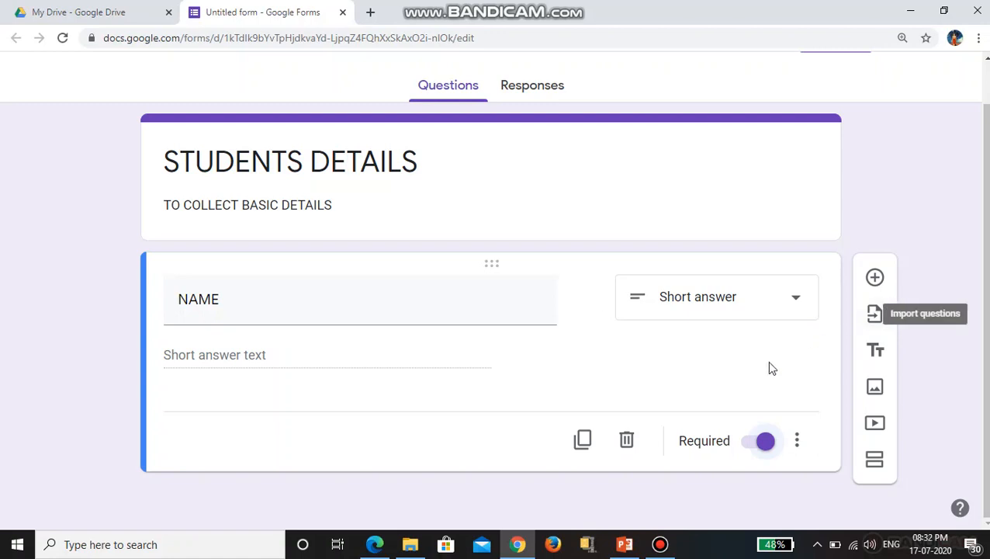
Check the PowerPoint slide for the next required detail, and add a question titled ID NO to the form in Chrome
left_click(617, 548)
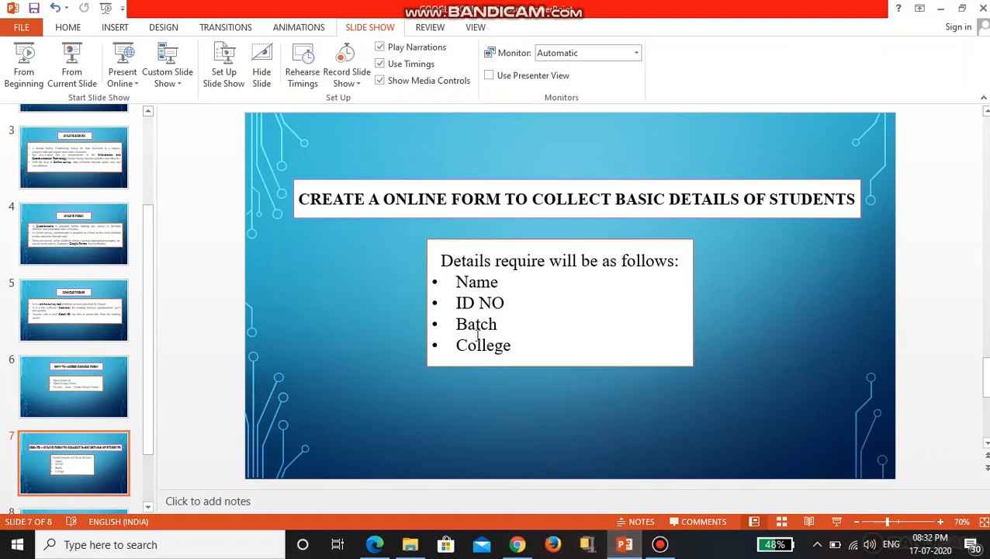
left_click(519, 543)
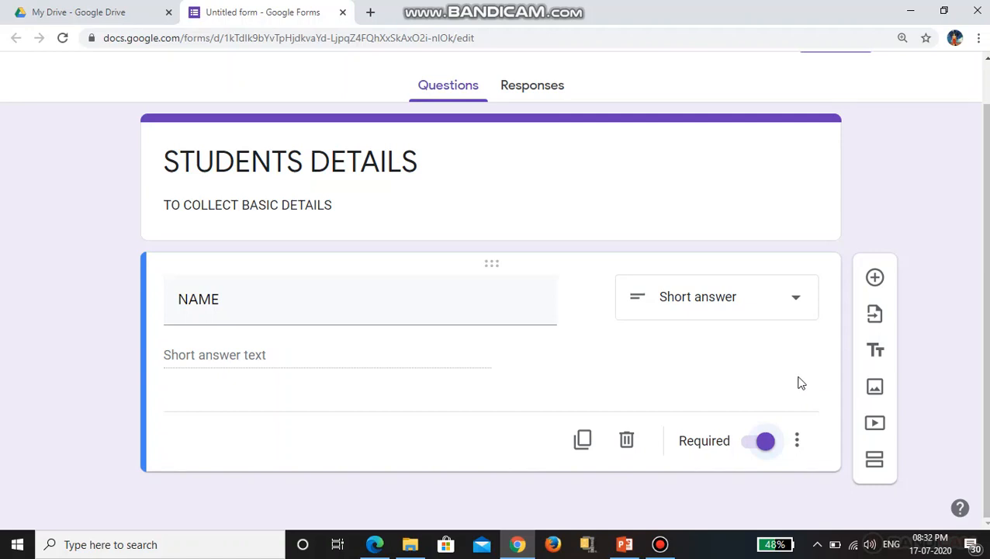
left_click(875, 279)
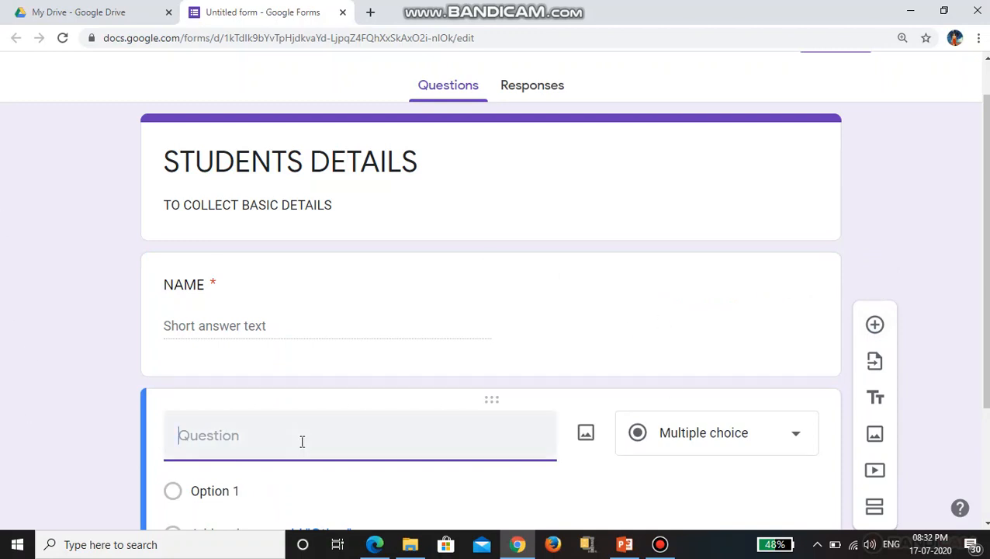
type("i")
key("BackSpace")
type("ID NO")
Look through the answer types for the ID NO question and choose Short answer
scroll(305, 440, "down", 2)
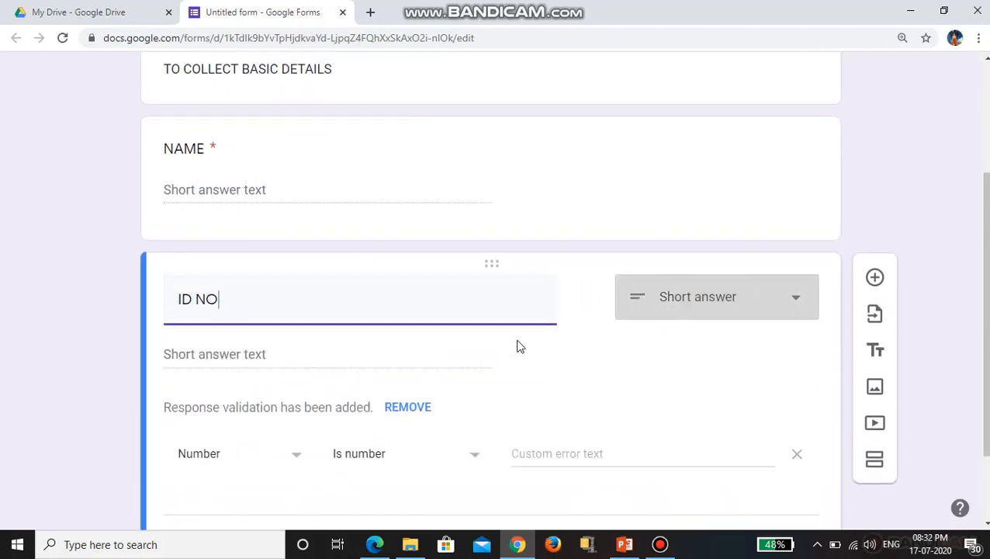
left_click(699, 307)
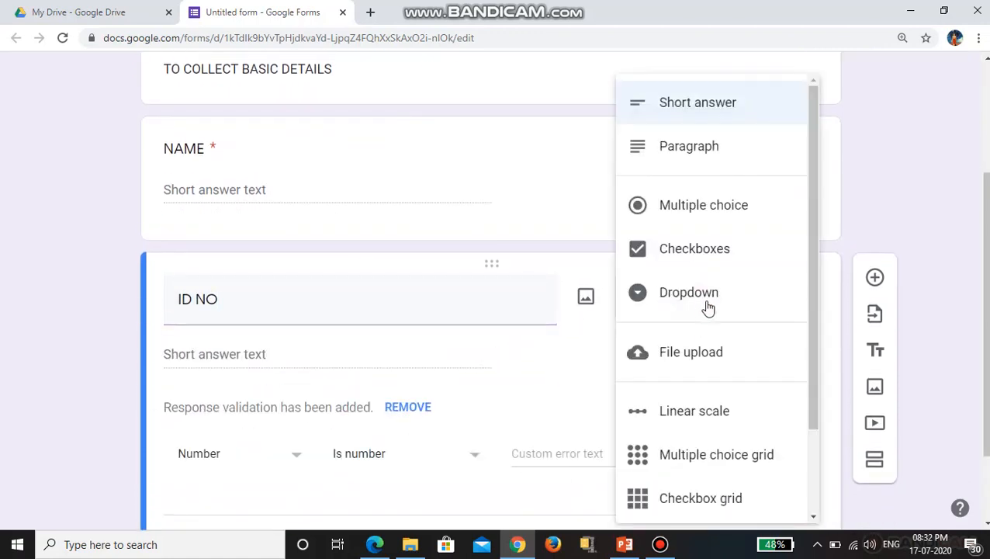
scroll(711, 338, "down", 1)
scroll(711, 344, "down", 1)
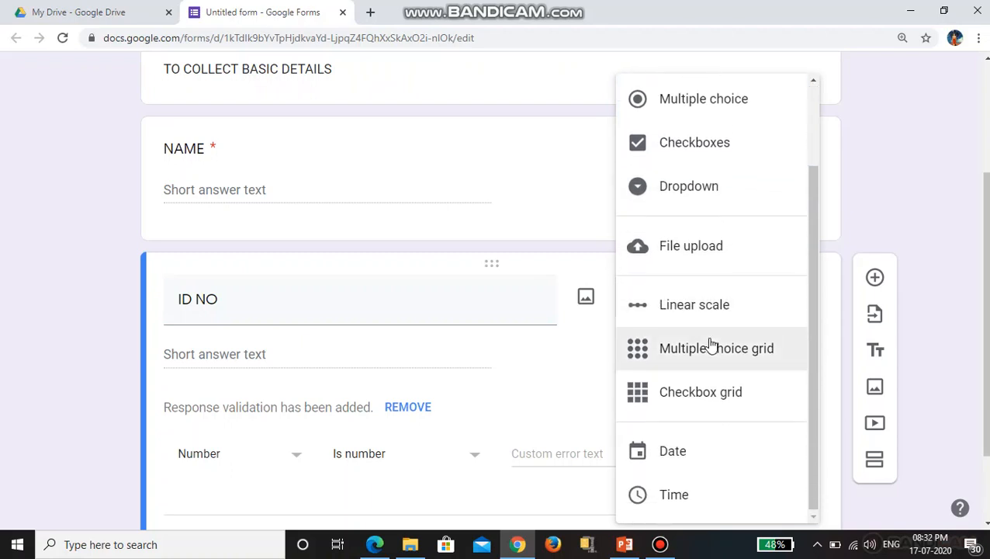
scroll(711, 344, "up", 2)
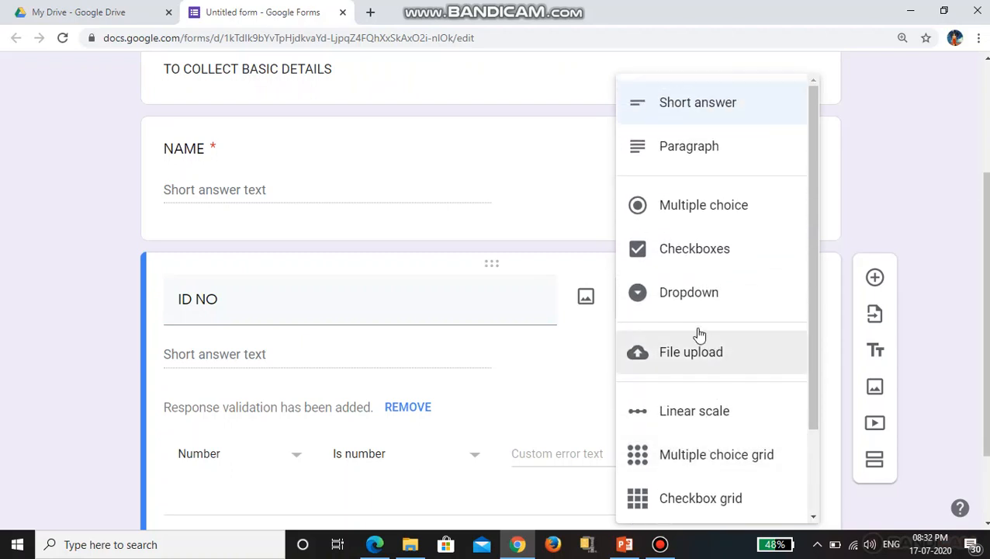
left_click(706, 115)
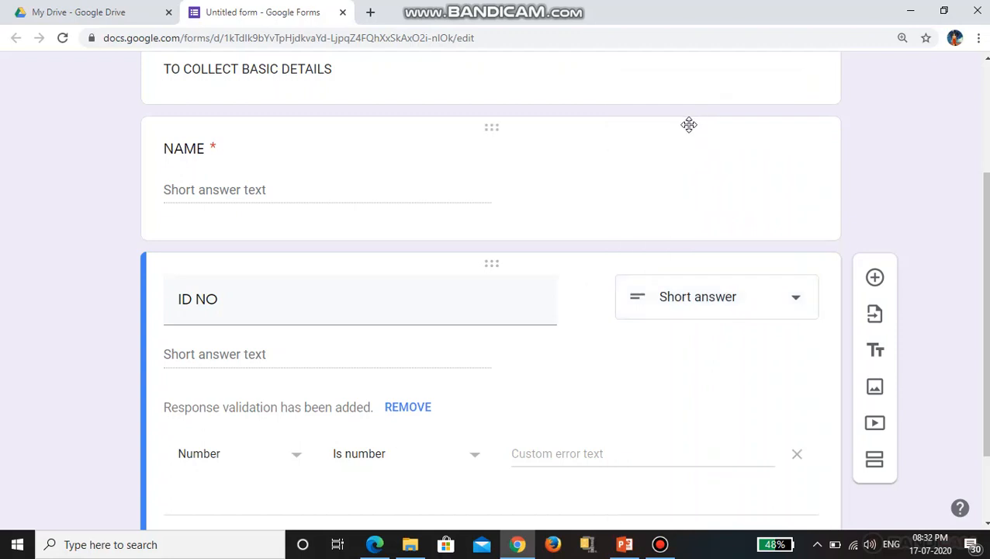
Choose Number as the ID NO question's response validation and make the question required
left_click(299, 464)
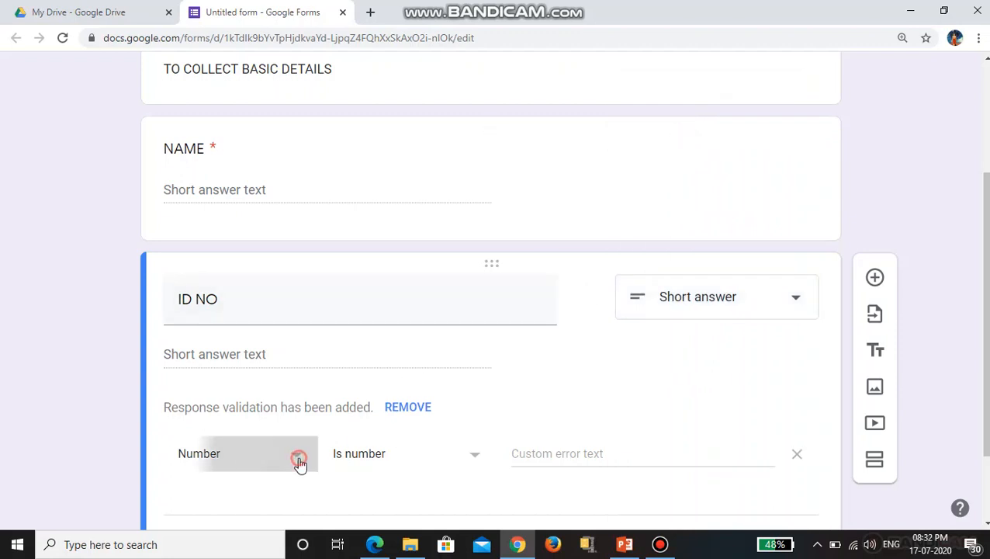
left_click(272, 377)
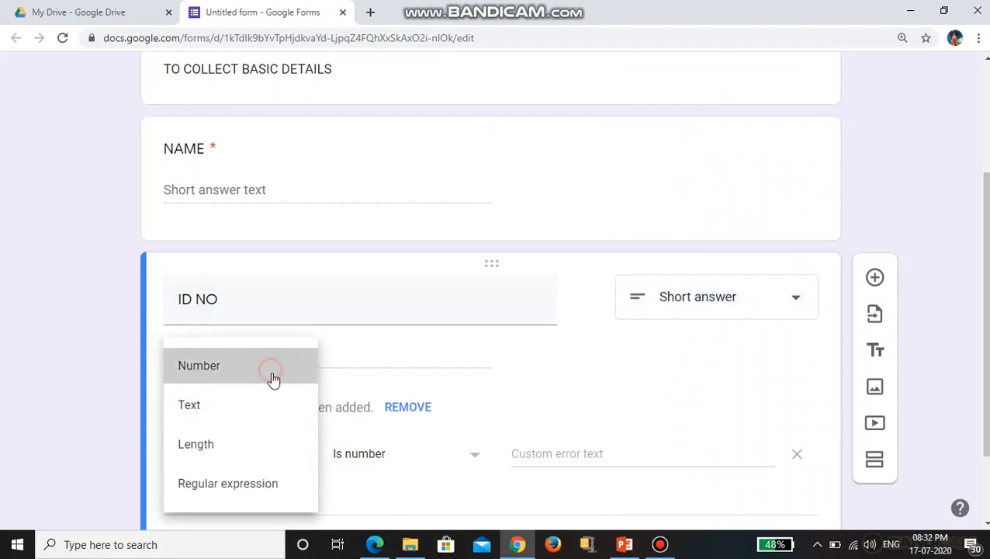
scroll(435, 378, "down", 2)
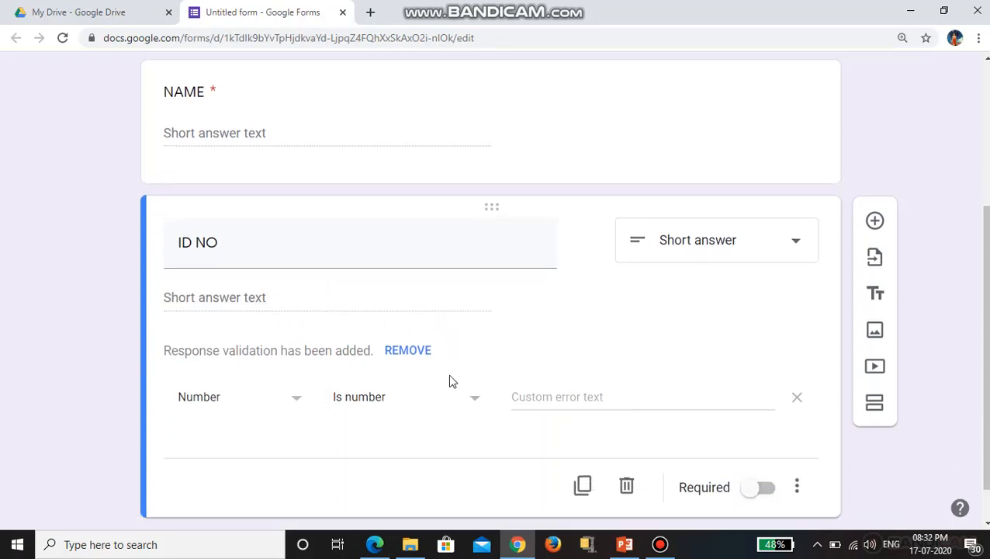
left_click(765, 456)
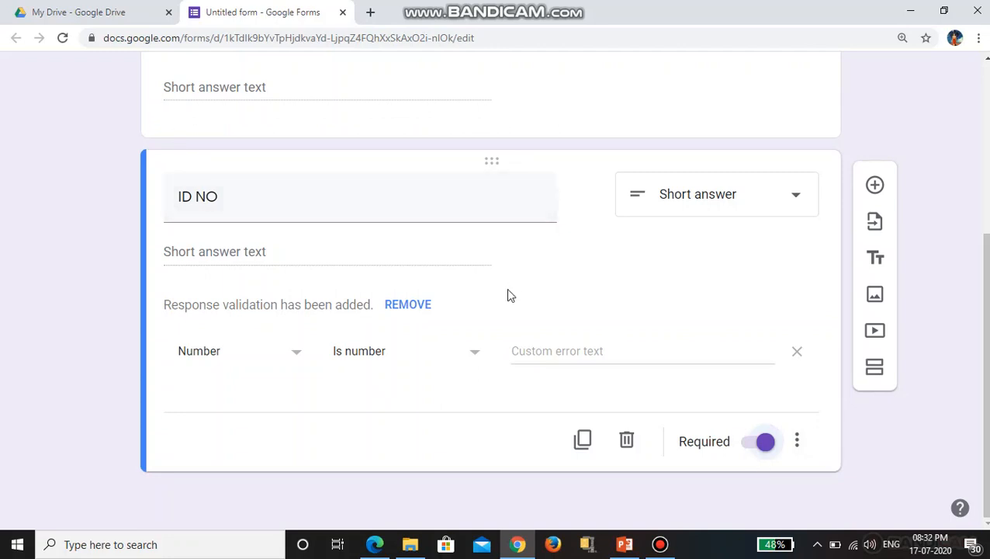
Add a new question titled BATCH below the ID NO question
left_click(877, 186)
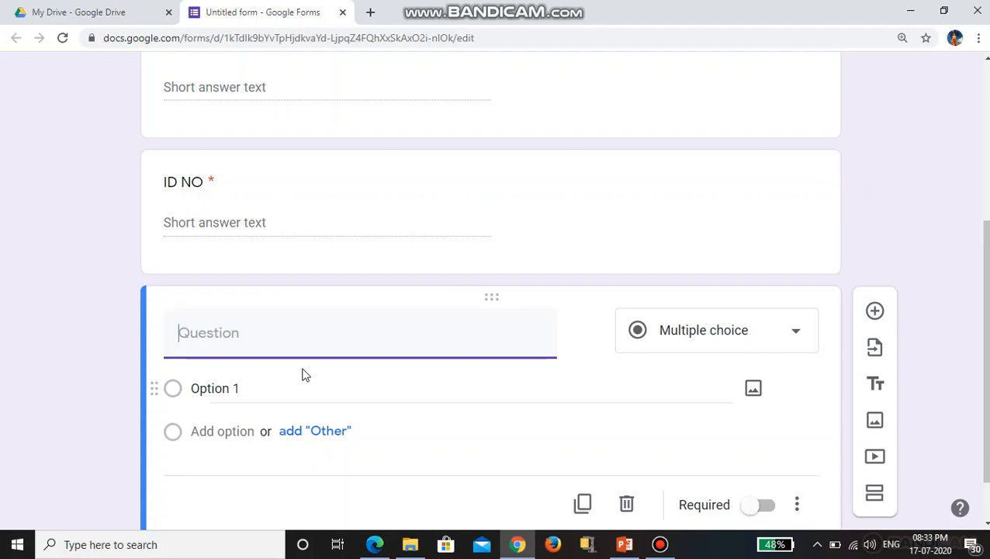
type("BATCH")
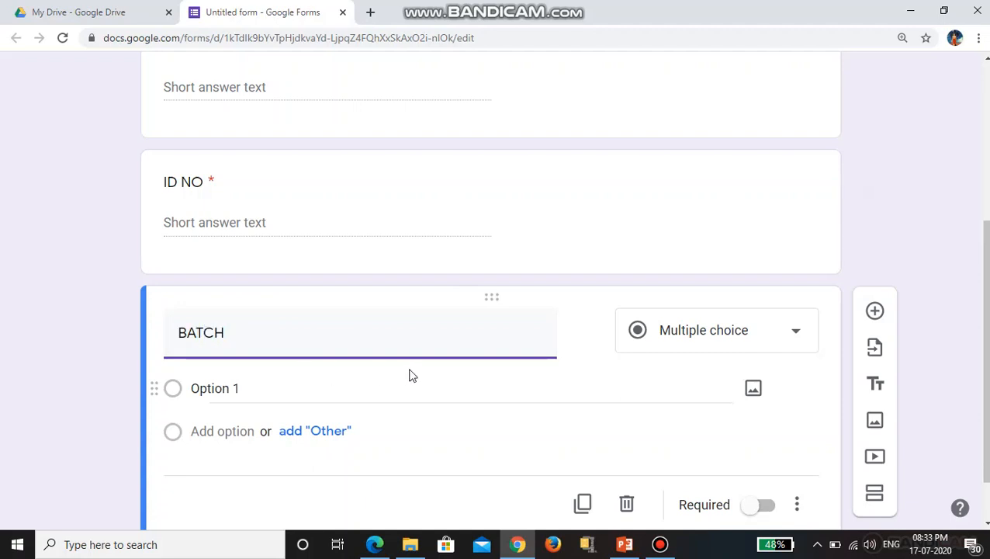
Make BATCH a required Dropdown question with the options A, B and C
left_click(668, 329)
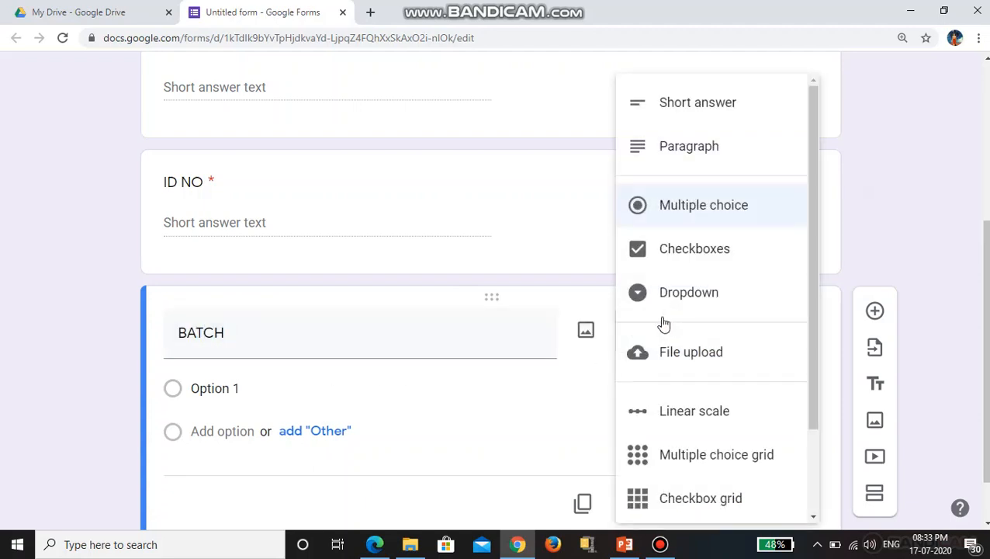
left_click(668, 295)
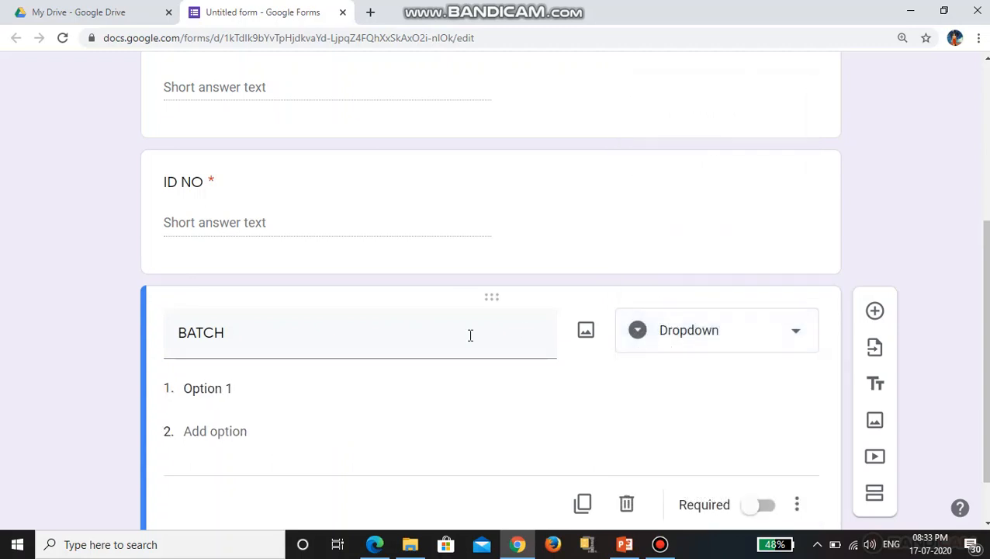
left_click(248, 392)
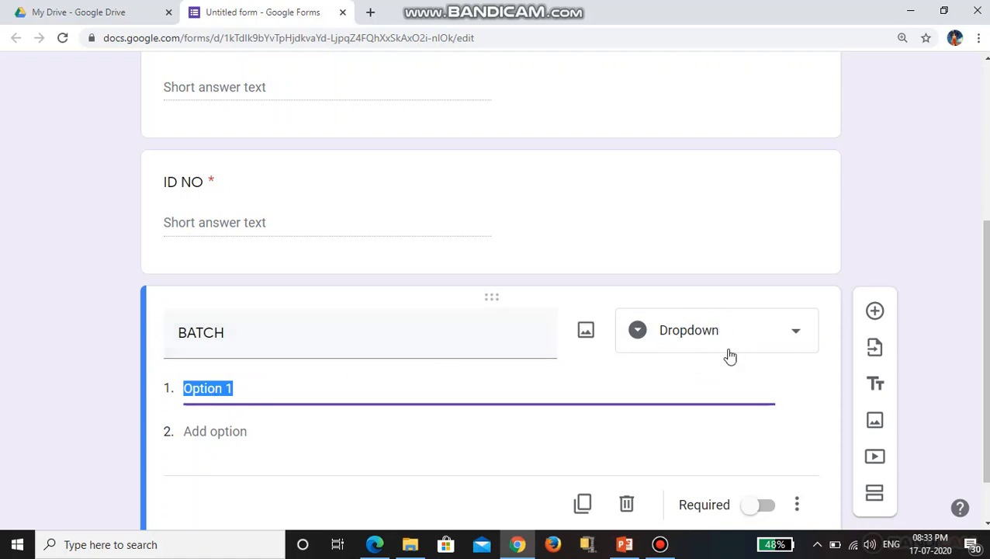
type("A")
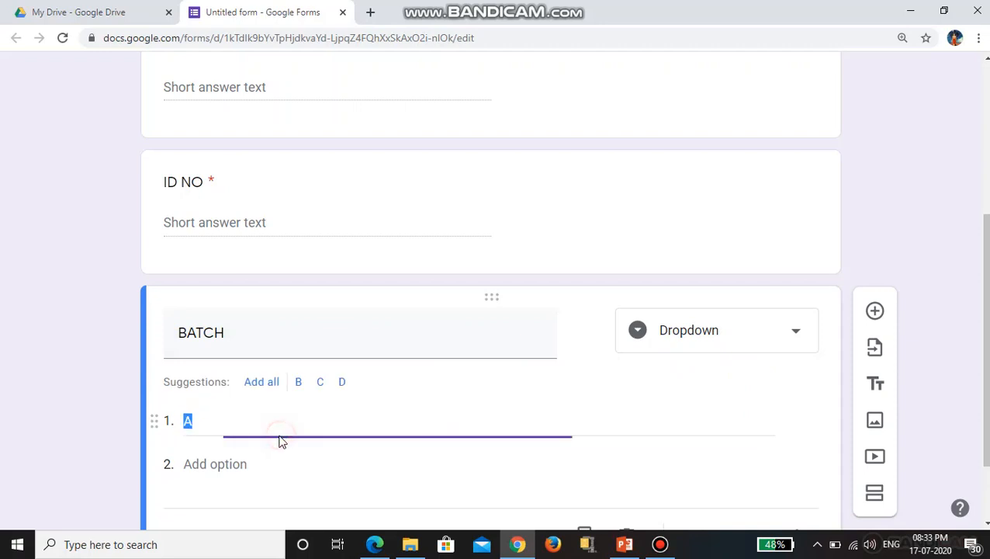
left_click(250, 458)
type("B")
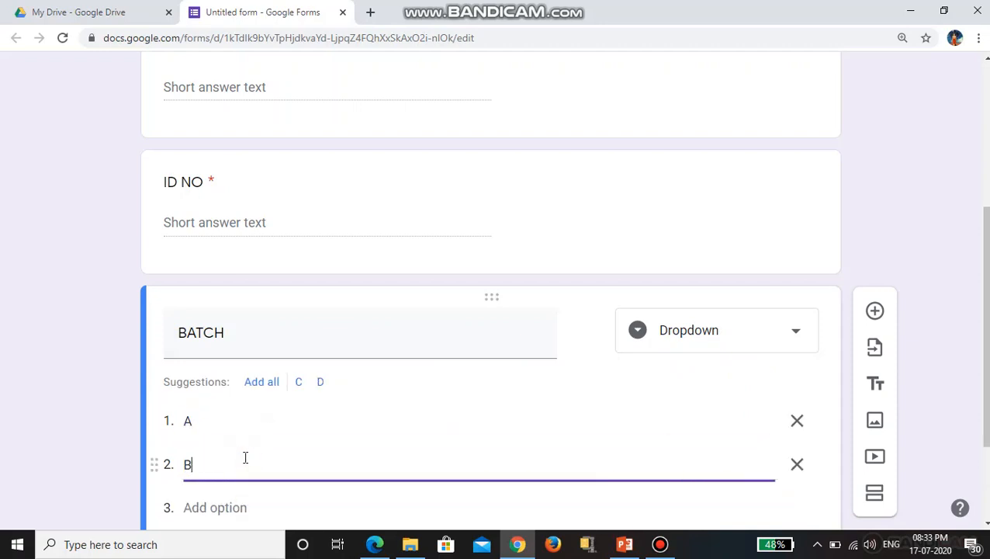
left_click(224, 437)
type("C")
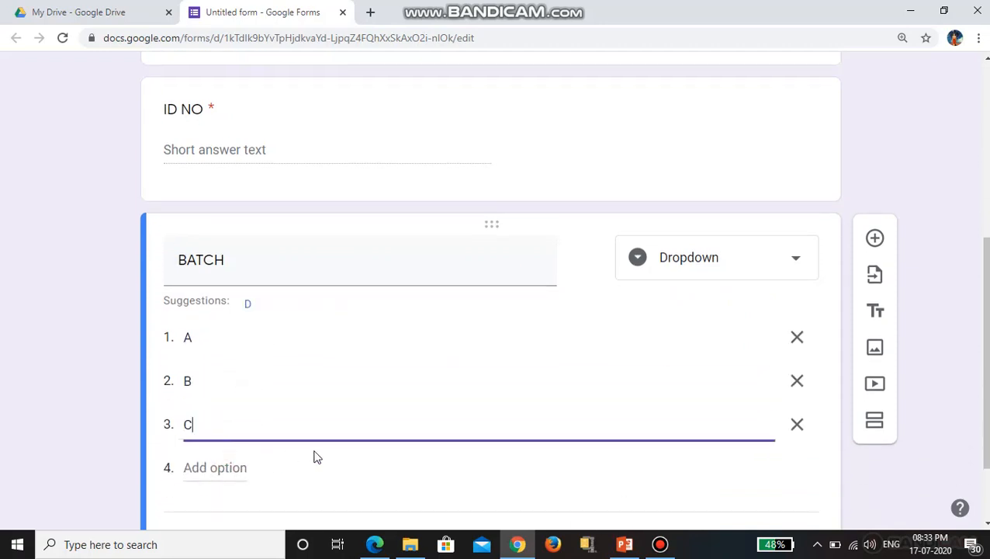
left_click(764, 443)
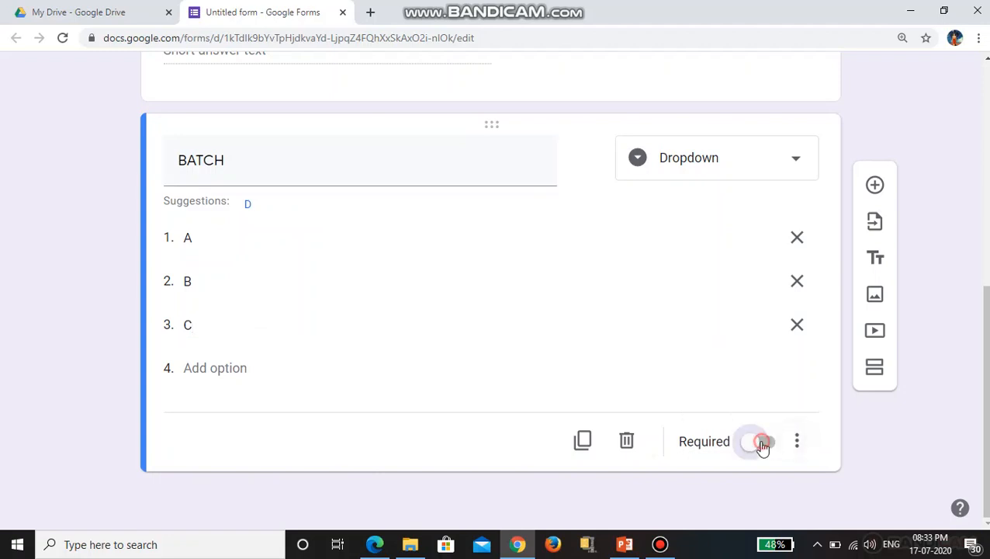
Add a required Short answer question titled COLLEGE below the BATCH question
left_click(878, 187)
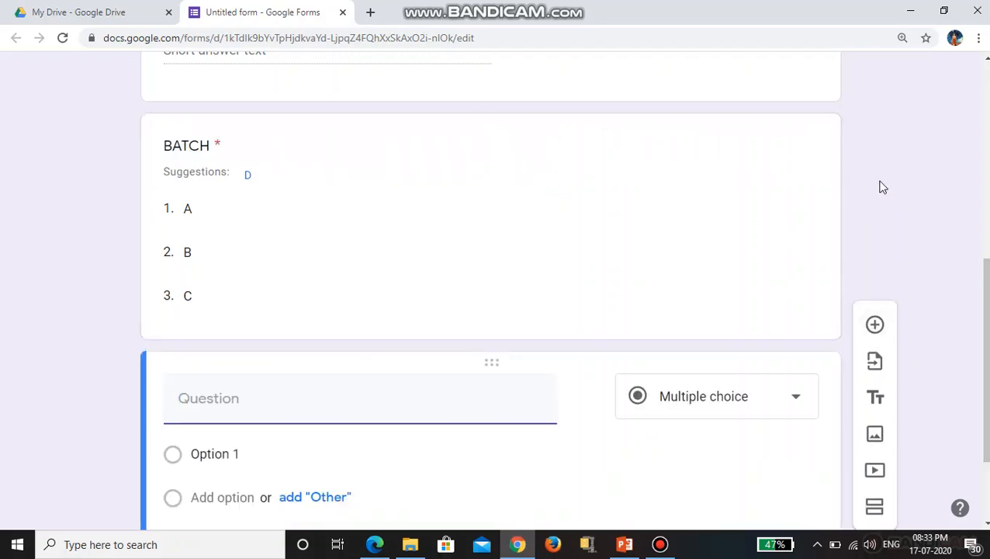
scroll(425, 415, "down", 2)
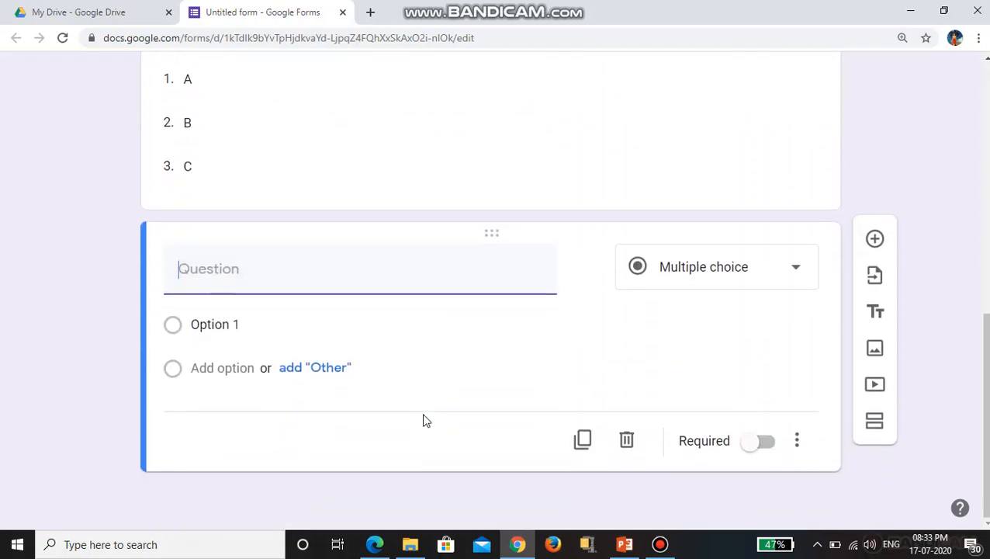
type("C")
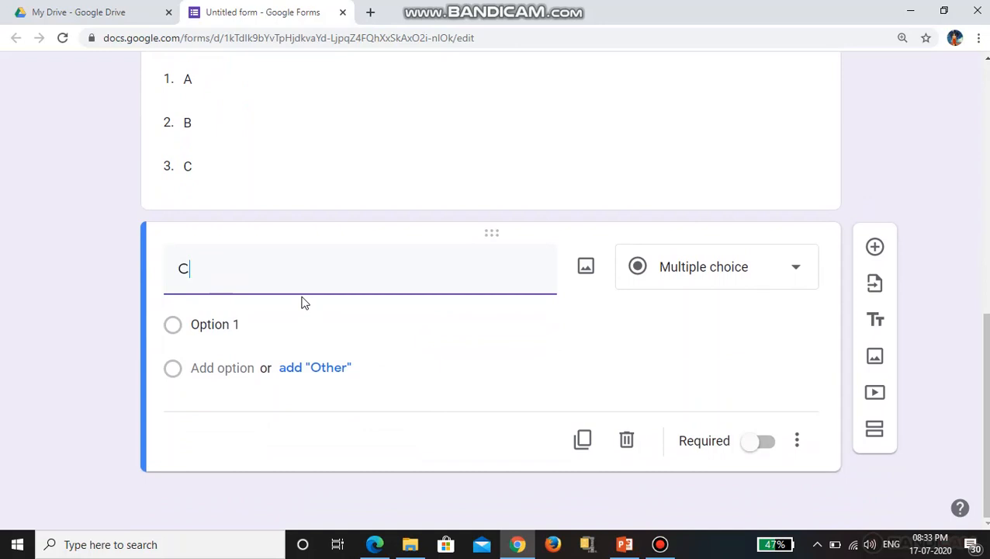
type("OLLEGE")
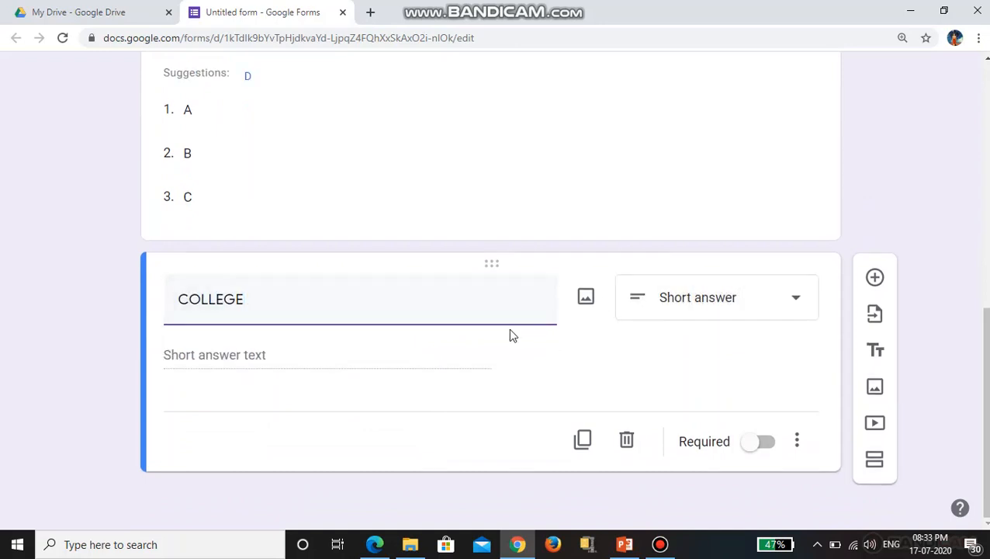
left_click(760, 446)
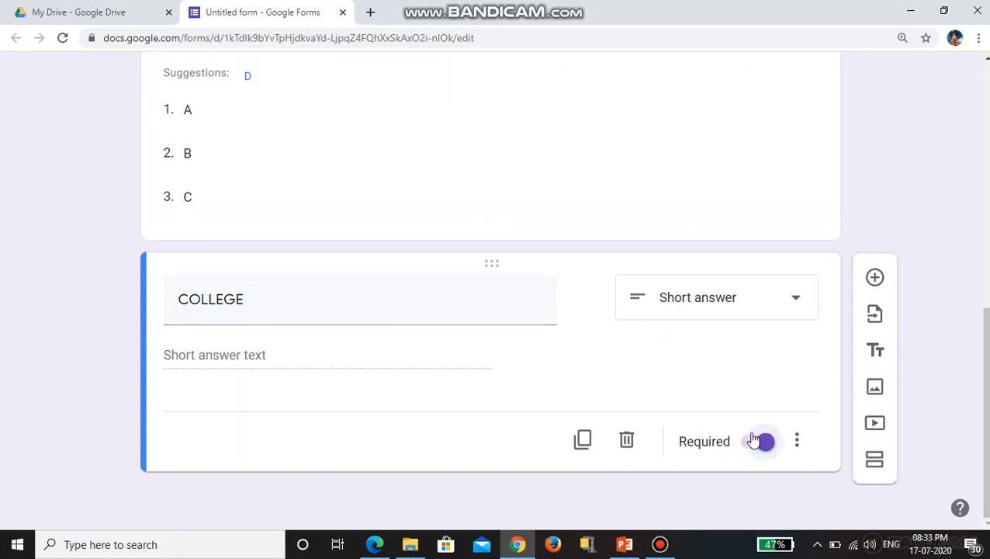
Review the form's questions from COLLEGE back up to the STUDENTS DETAILS title
scroll(518, 350, "up", 3)
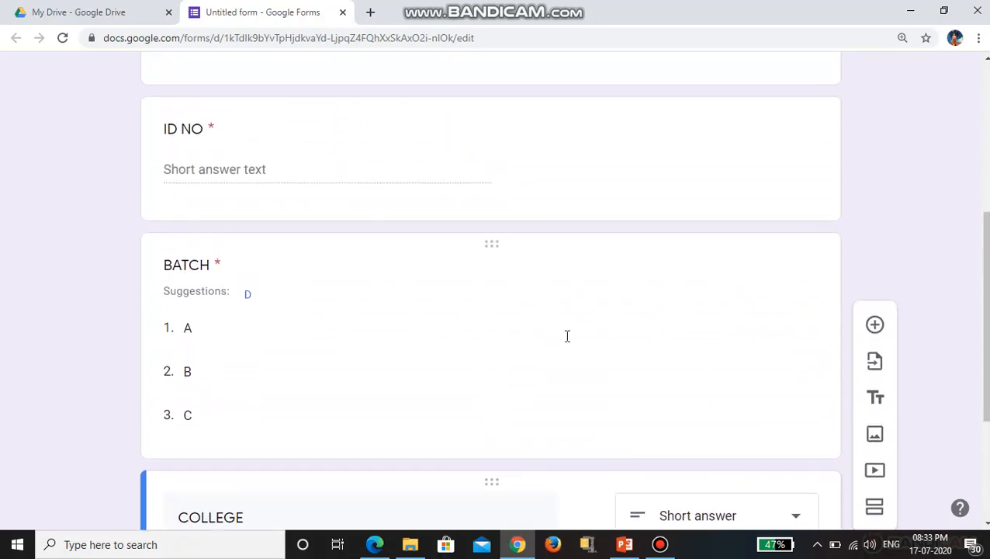
scroll(566, 339, "down", 3)
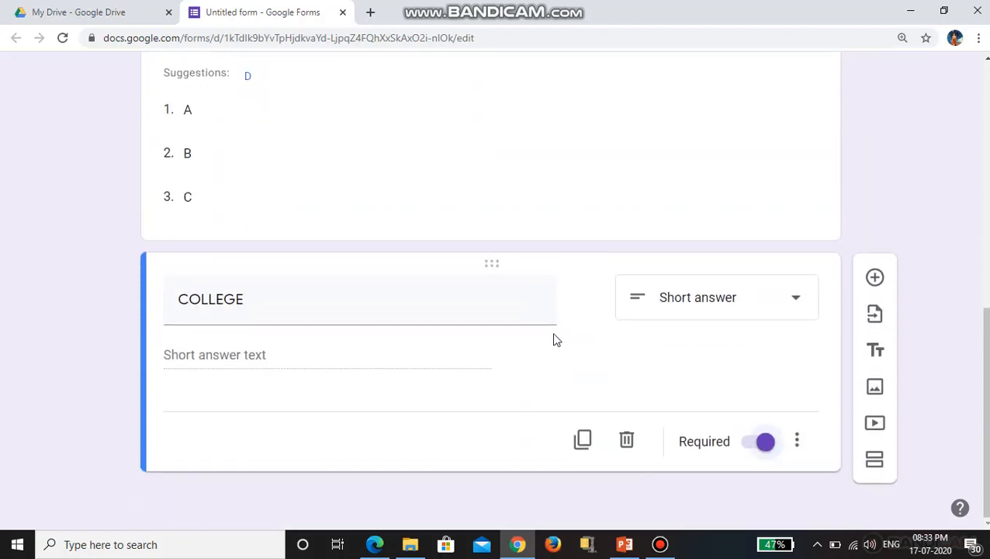
left_click_drag(987, 376, 987, 311)
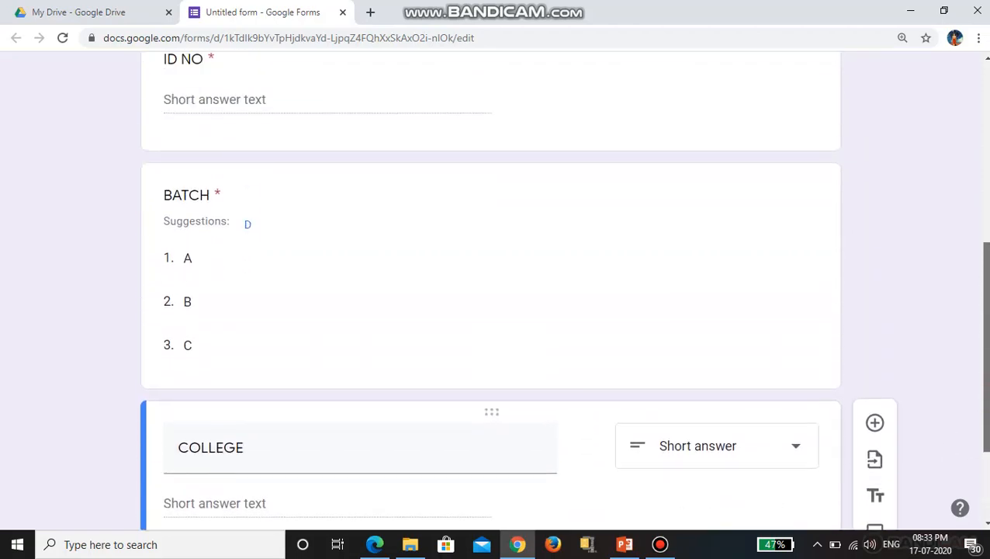
left_click_drag(984, 345, 979, 187)
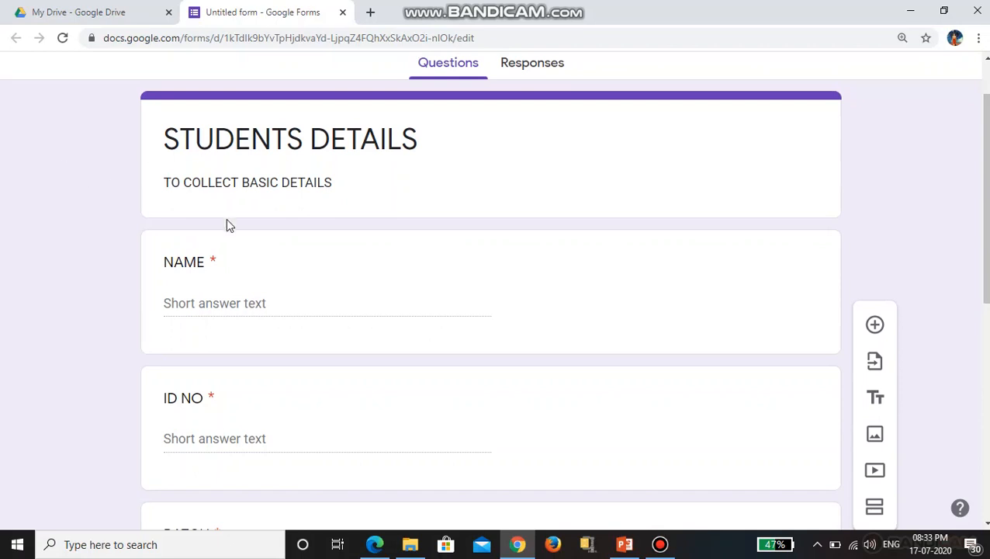
scroll(225, 222, "up", 1)
scroll(542, 193, "up", 1, "ctrl")
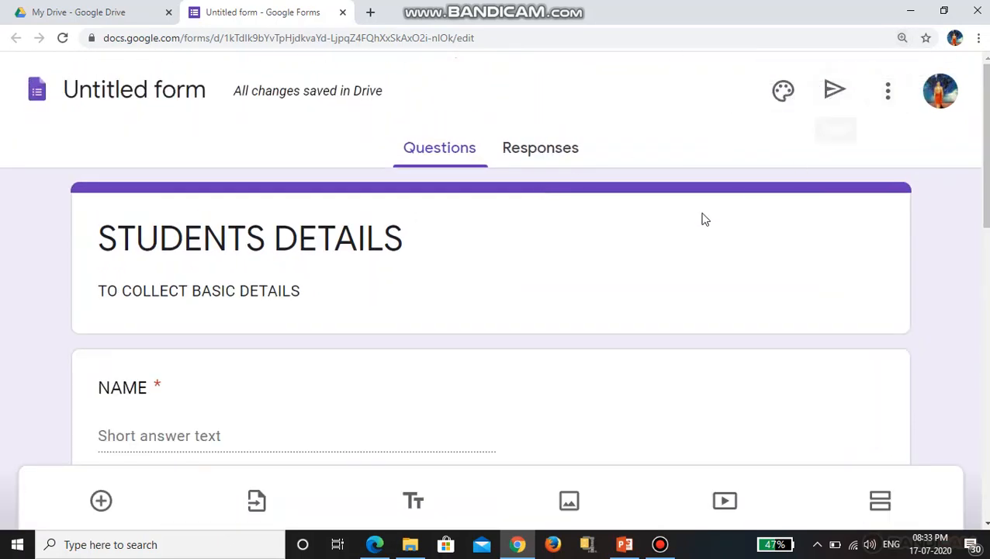
scroll(701, 205, "down", 1, "ctrl")
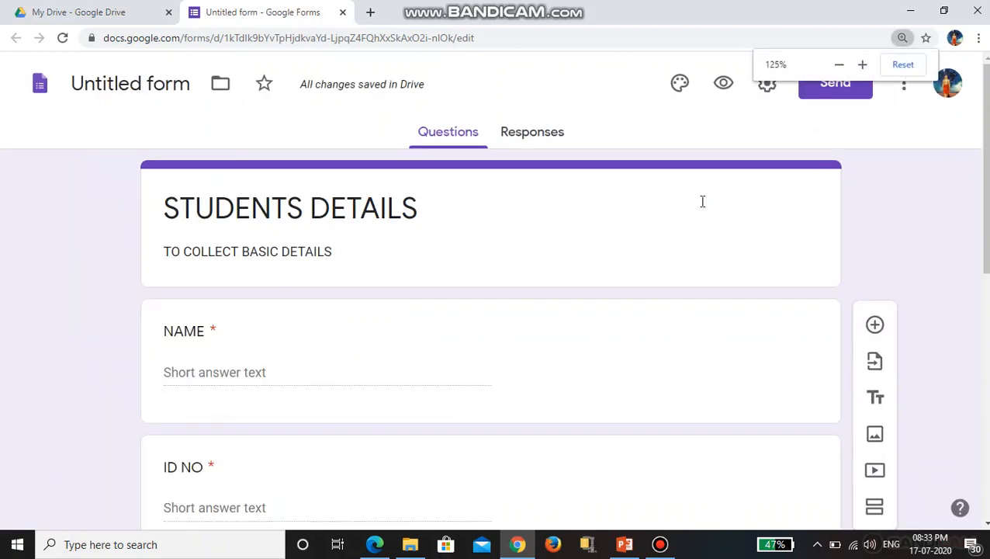
Open the form's preview and examine its title and description as respondents see them
left_click(726, 84)
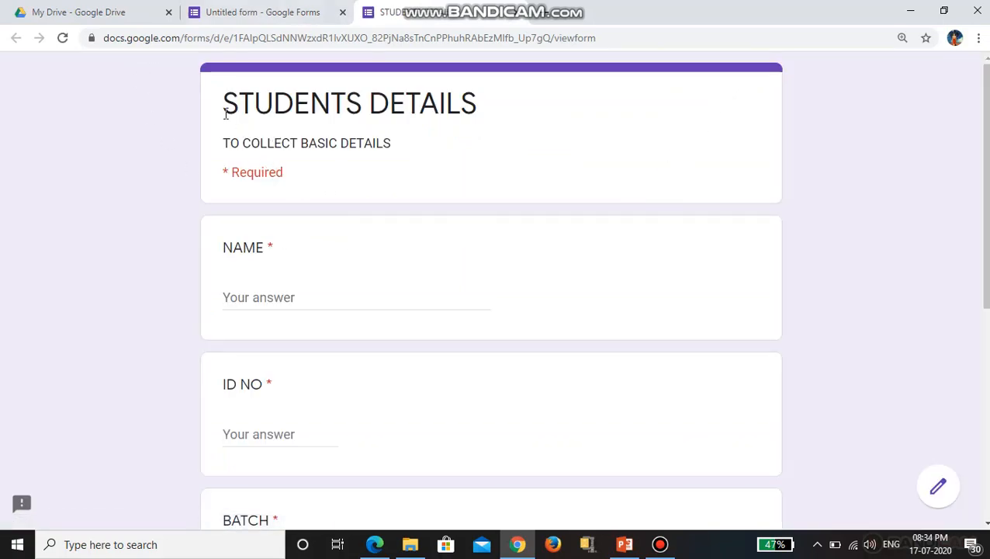
left_click_drag(225, 103, 410, 103)
left_click(274, 155)
left_click_drag(231, 143, 387, 137)
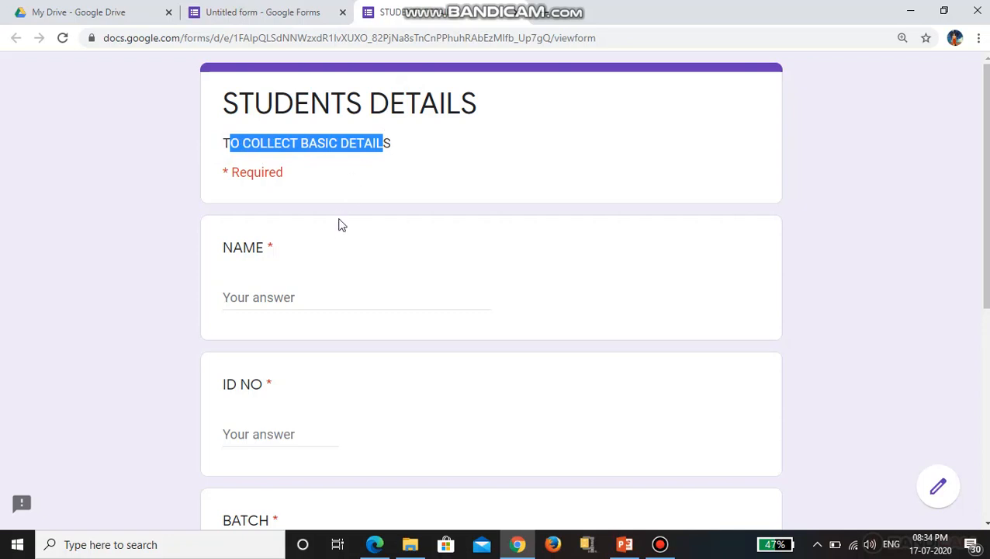
key("ctrl+plus")
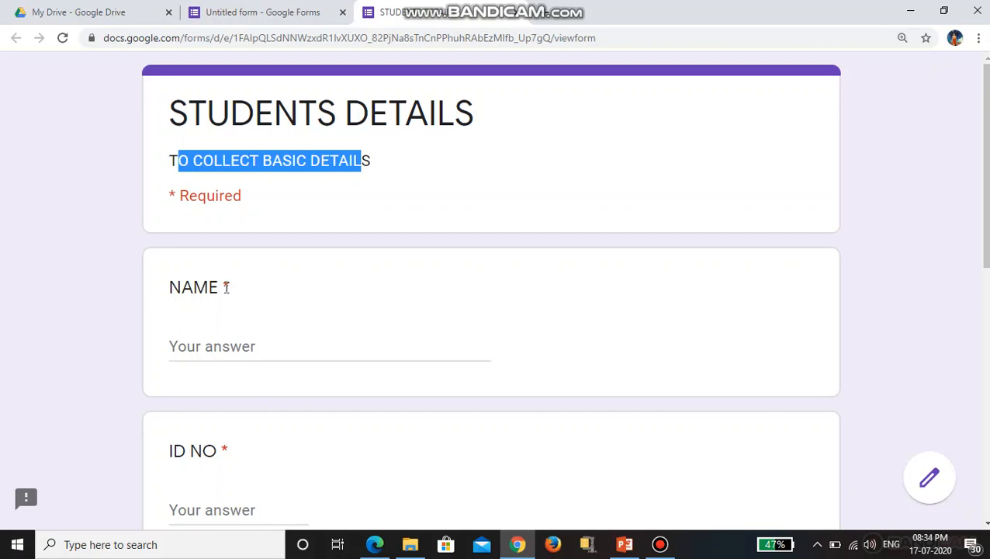
Compare the NAME question's Required setting in the form editor with its required marker in the preview
left_click(295, 12)
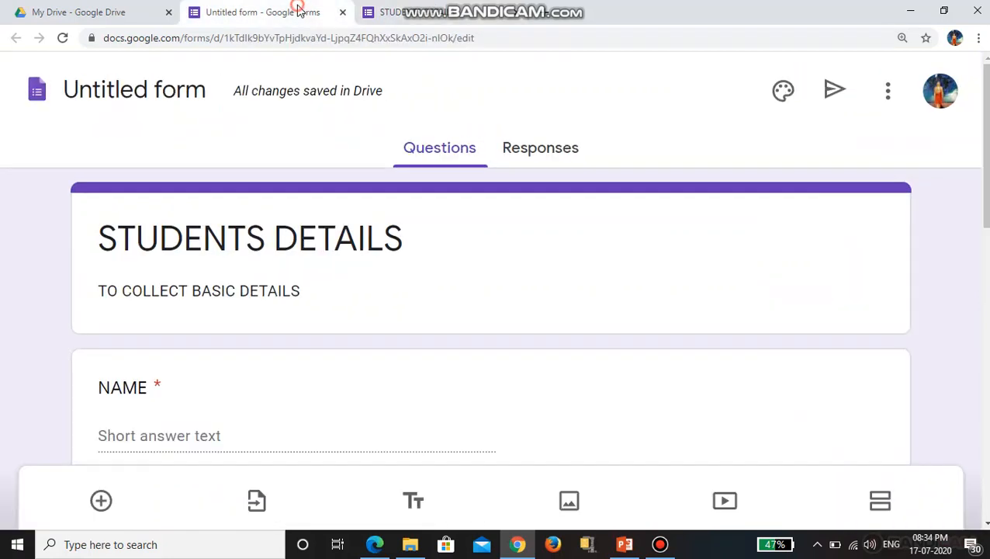
scroll(551, 352, "down", 3)
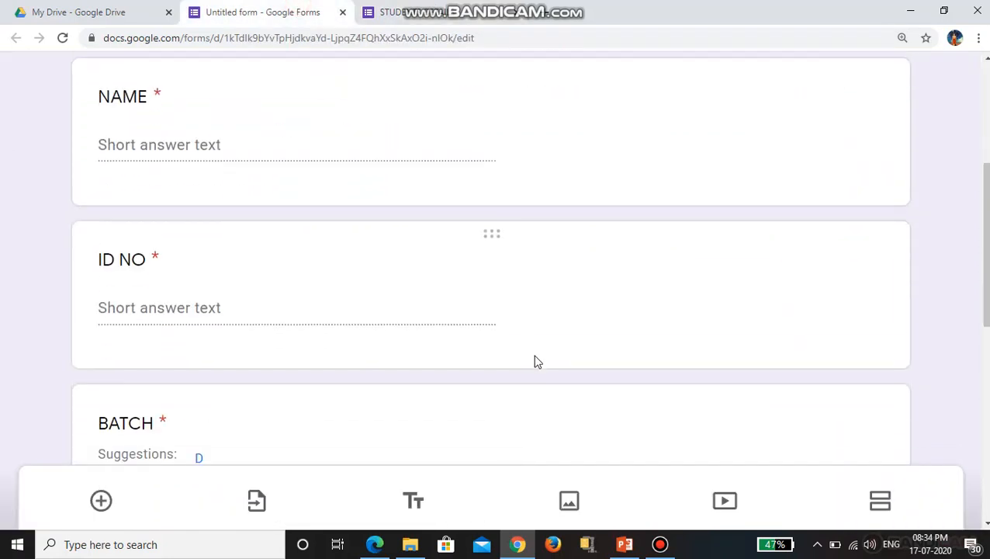
left_click(582, 171)
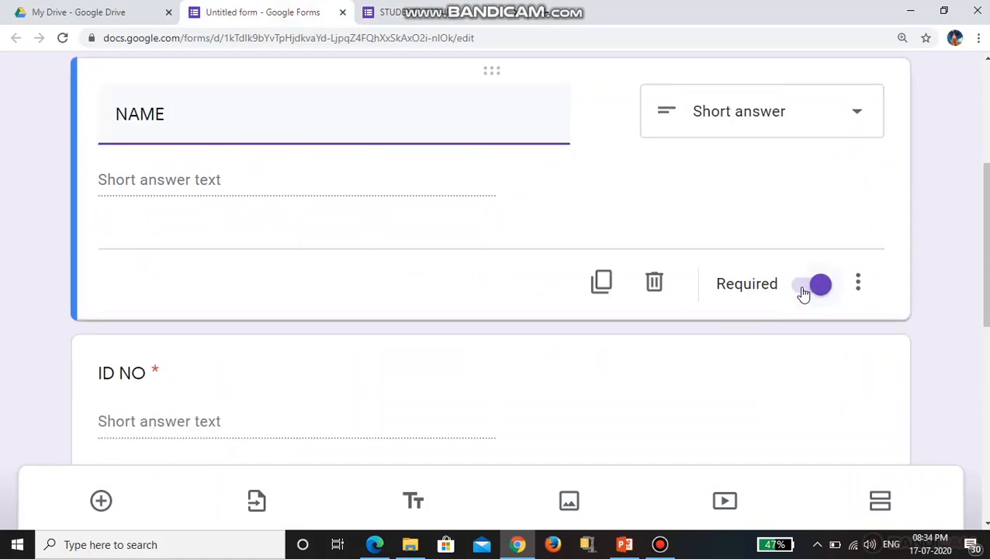
left_click(401, 9)
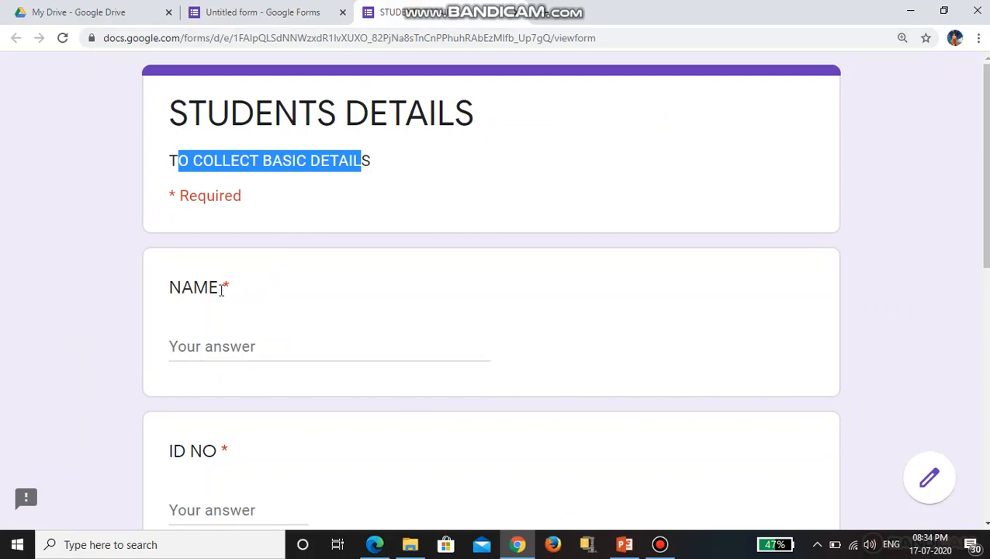
left_click_drag(221, 290, 242, 291)
Try out the NAME and ID NO answer fields in the preview without entering any answers
left_click(233, 352)
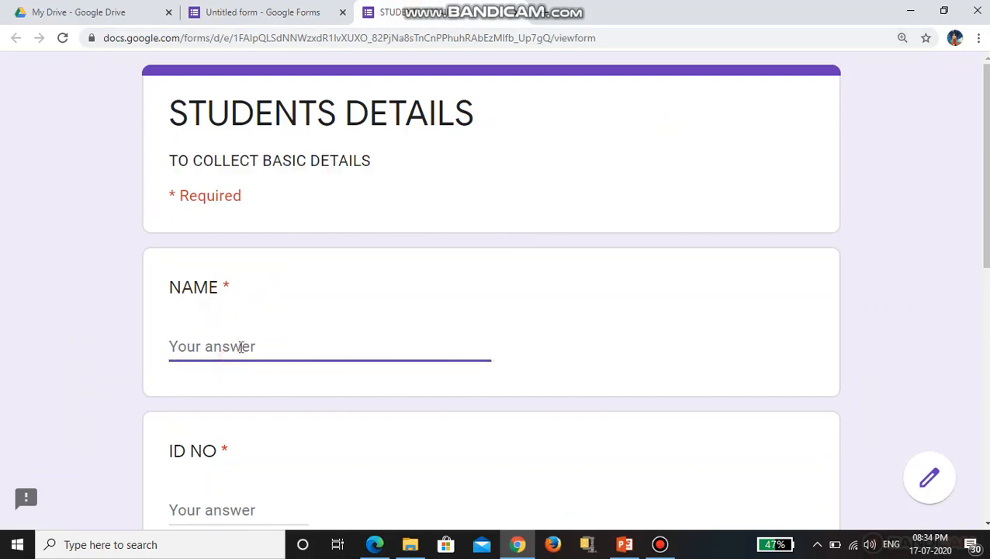
scroll(266, 353, "down", 3)
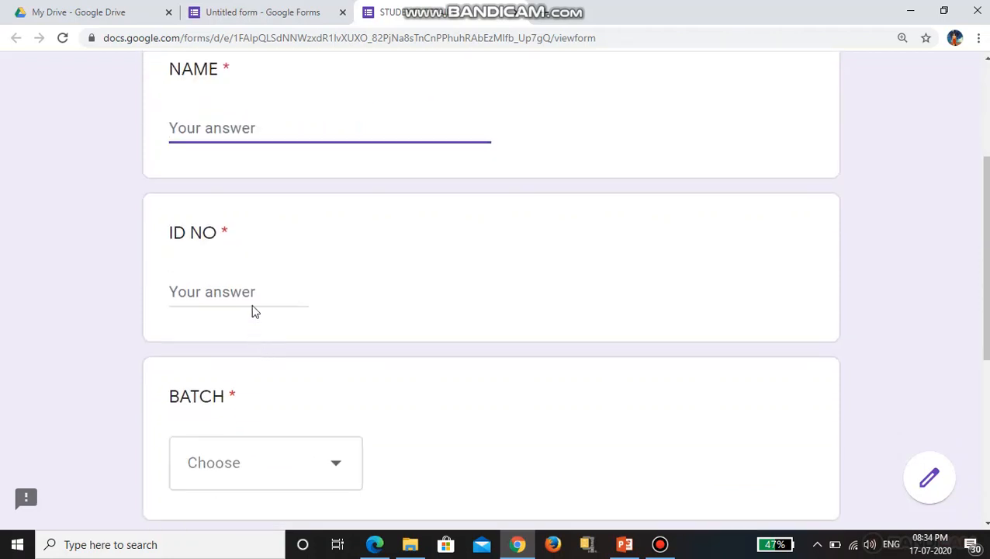
left_click(233, 296)
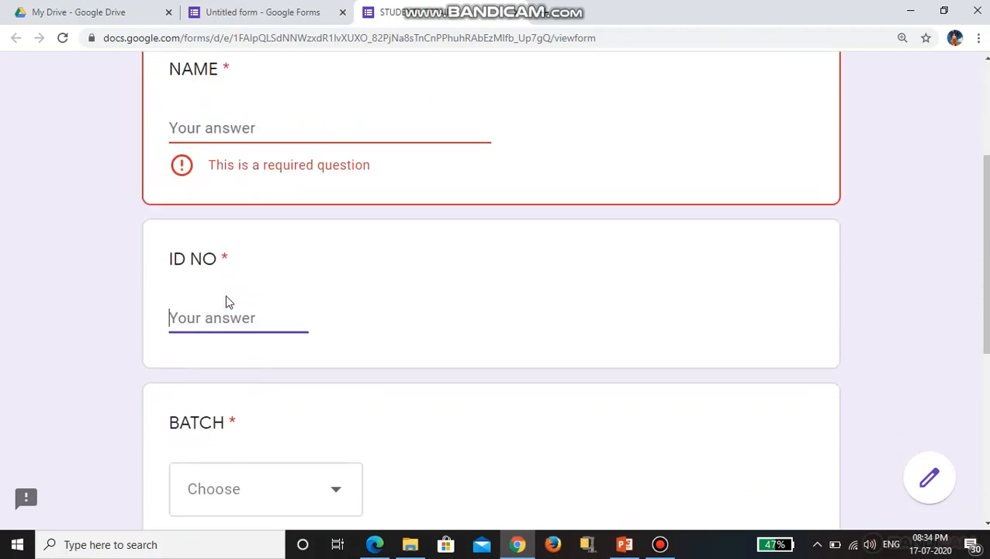
Compare the BATCH question in the preview with its option list in the form editor, and return to the preview
scroll(228, 301, "down", 3)
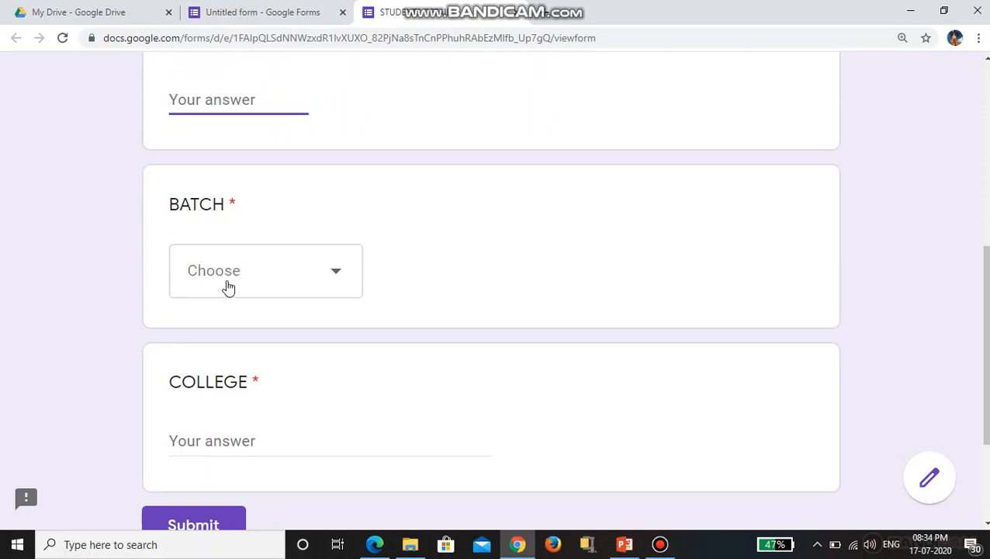
left_click(256, 9)
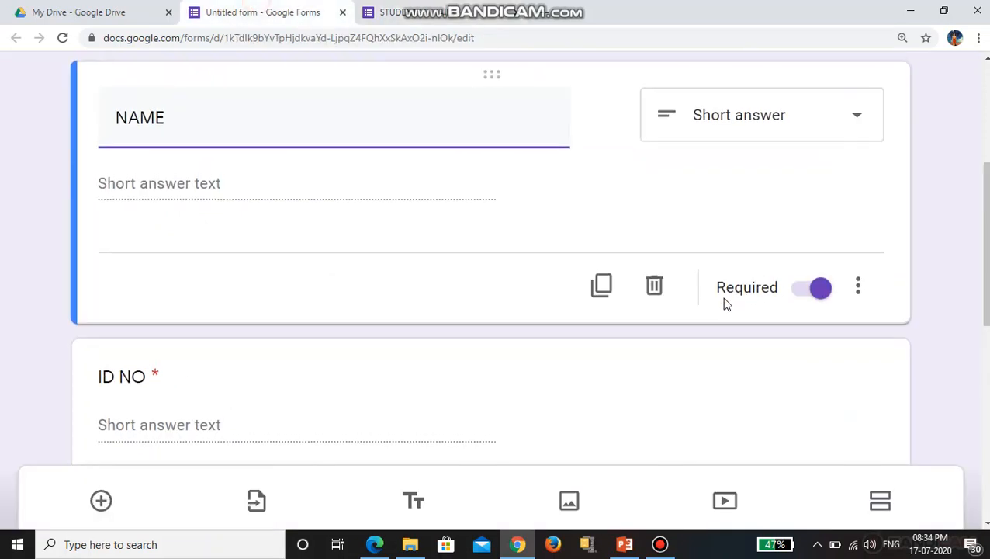
scroll(722, 309, "down", 5)
scroll(725, 313, "up", 2)
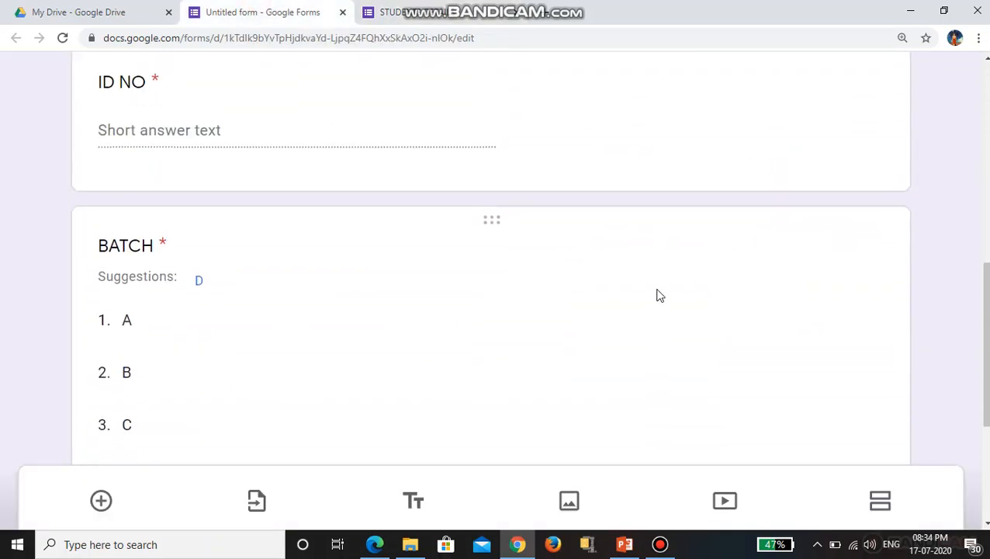
left_click(549, 317)
left_click(390, 11)
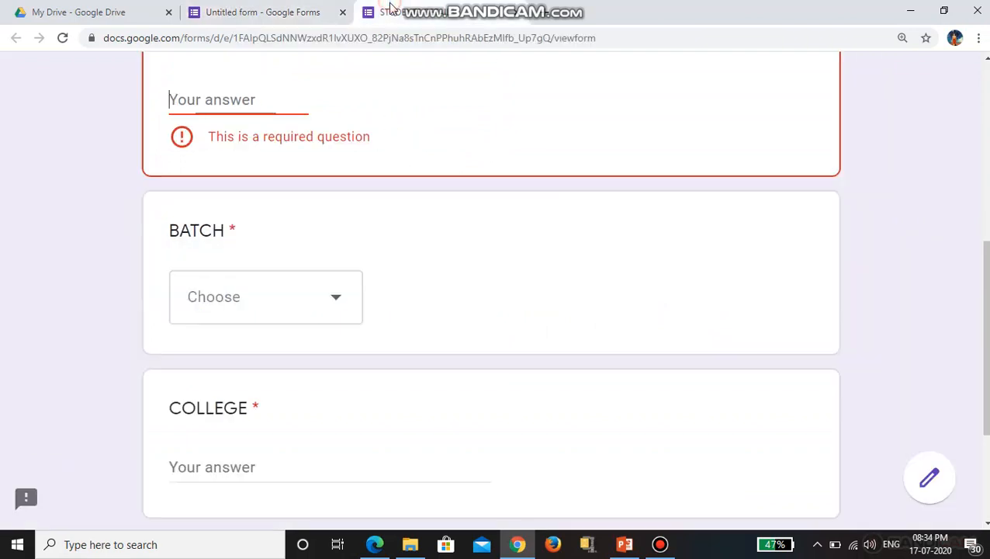
Choose B as the BATCH answer in the preview and activate the COLLEGE answer field
left_click(309, 303)
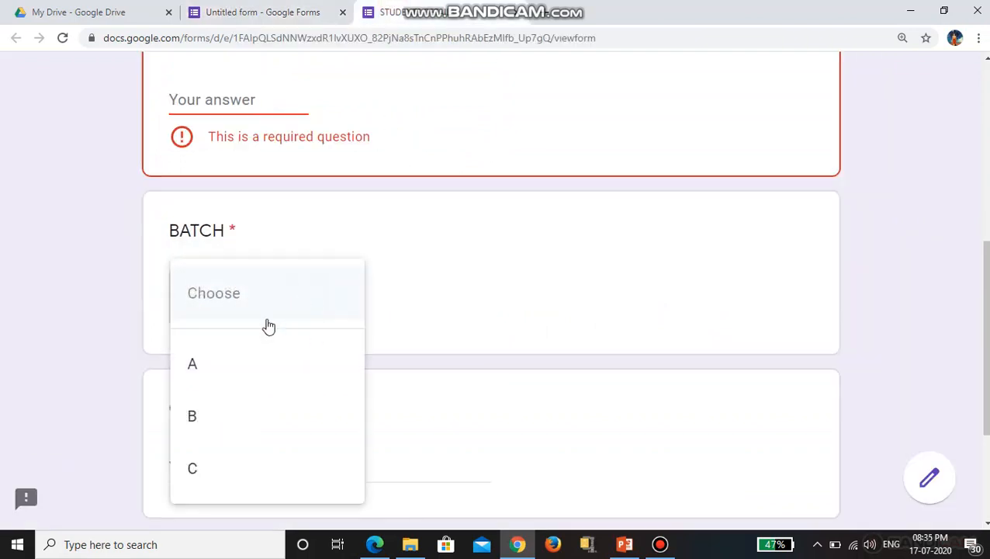
left_click(220, 423)
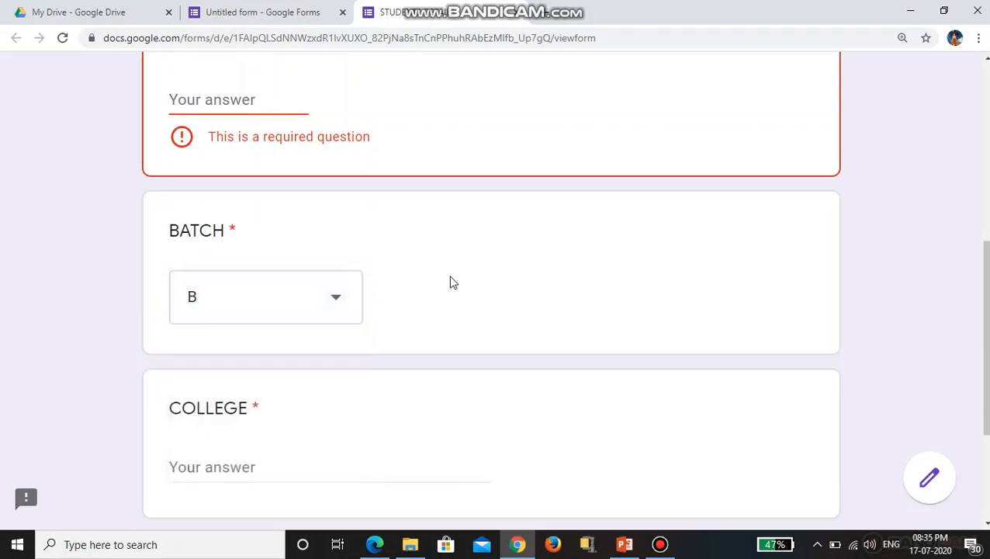
scroll(451, 281, "down", 3)
left_click(292, 258)
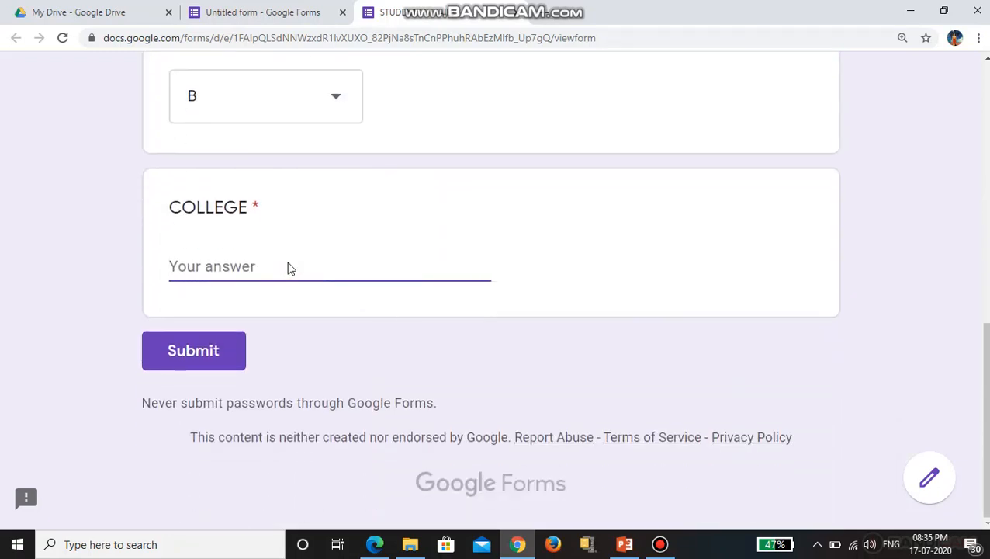
Return from the preview to the form editor and open the options for sending the form
key("ctrl+minus")
key("ctrl+minus")
key("ctrl+minus")
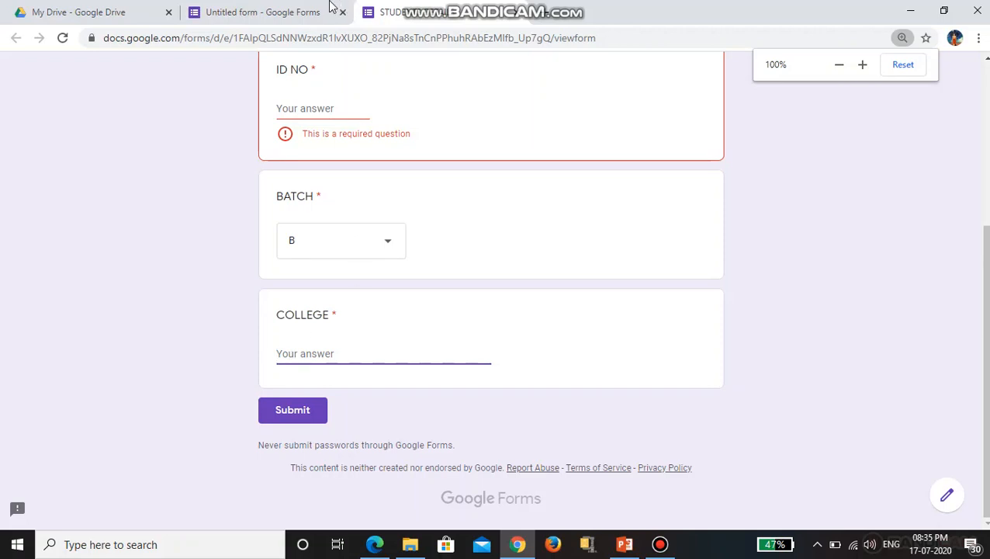
scroll(336, 274, "up", 4)
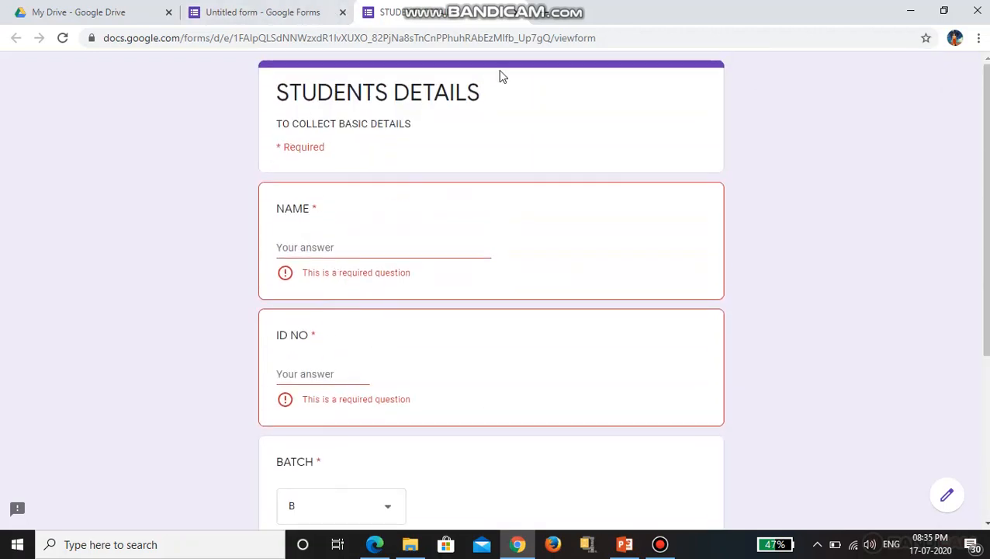
left_click(281, 10)
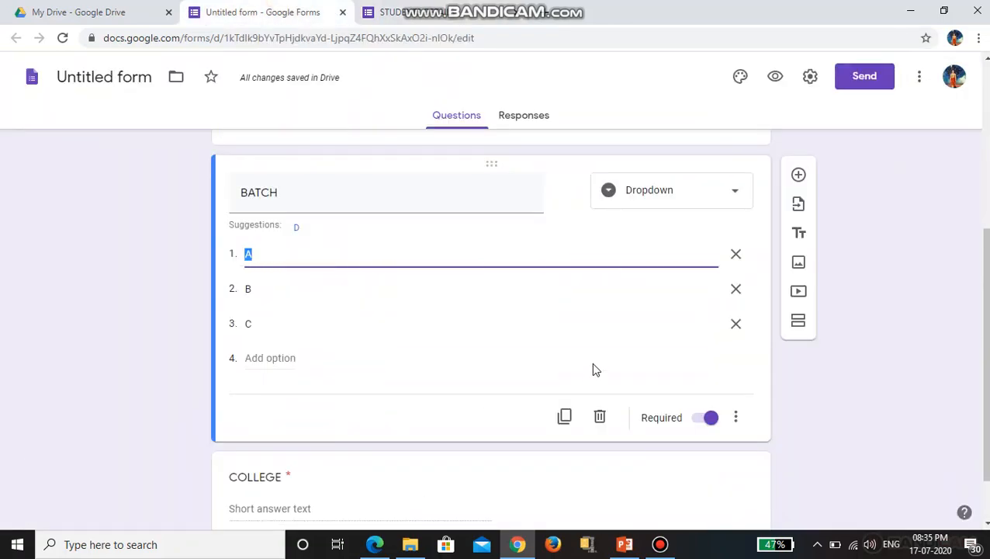
key("ctrl+plus")
scroll(588, 364, "up", 3)
scroll(588, 364, "up", 2)
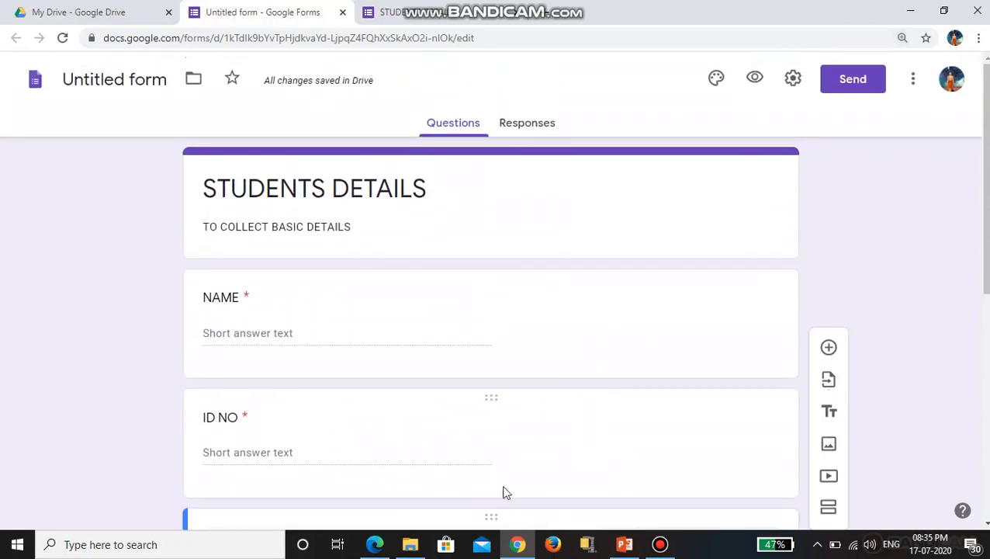
left_click(855, 81)
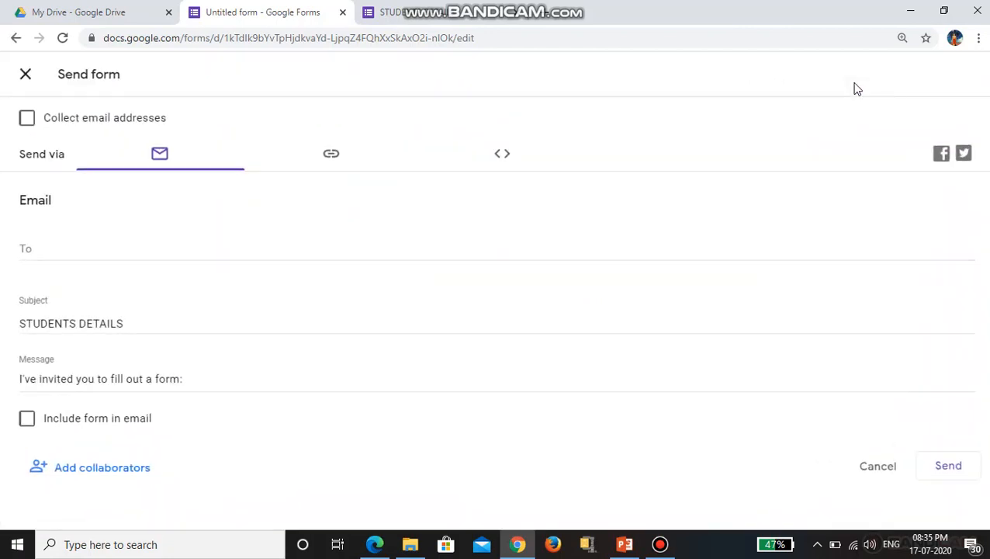
Address the form invitation e-mail to the suggested recipient by filling in their e-mail address
left_click(53, 247)
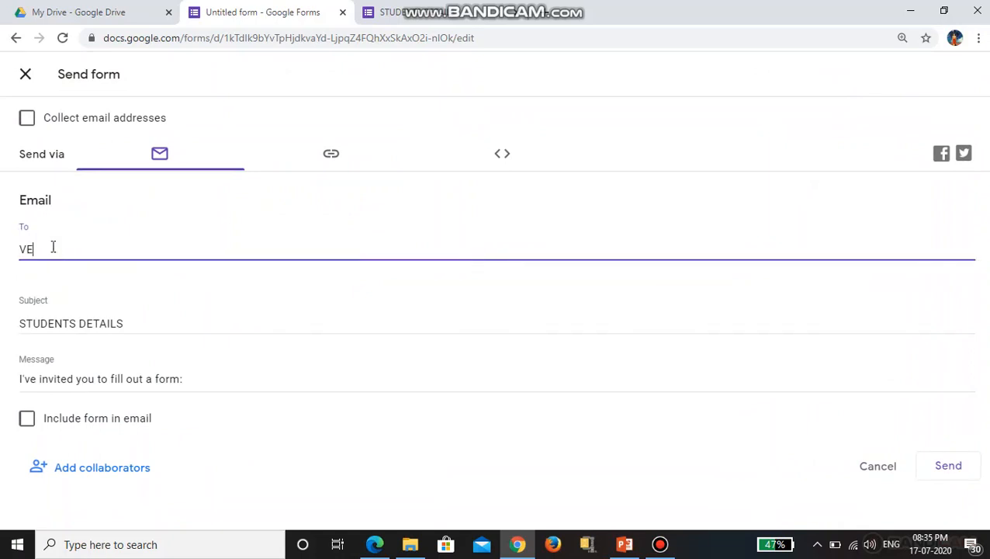
type("venu")
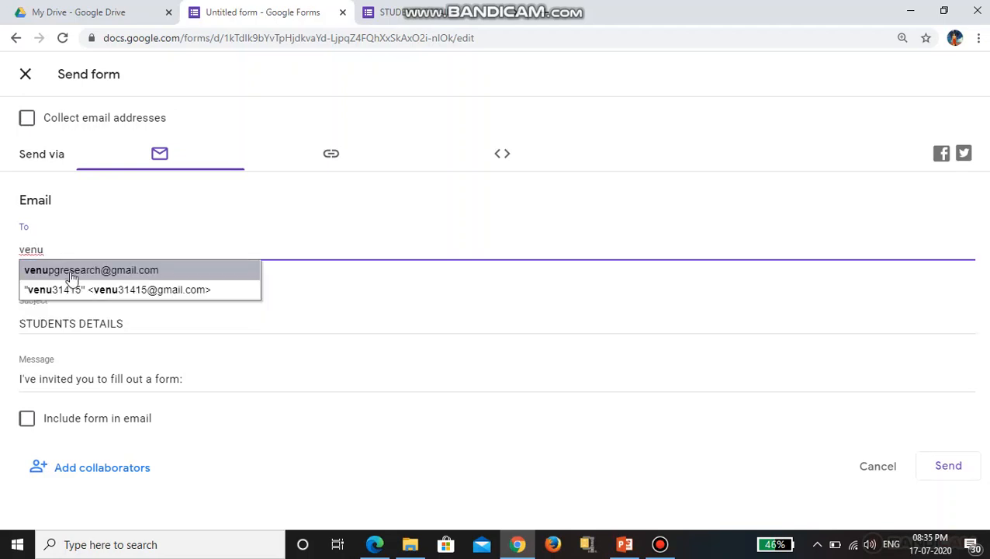
left_click(73, 288)
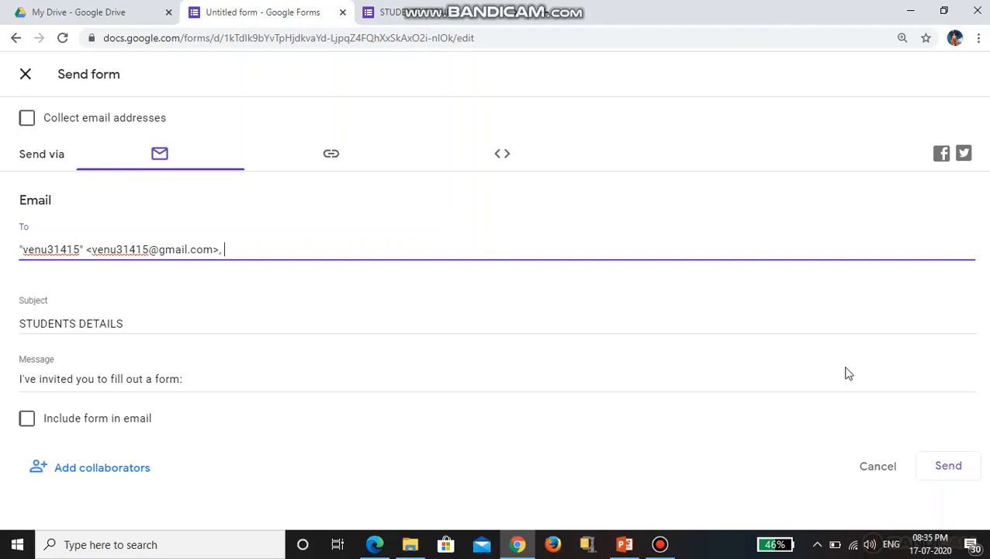
Generate the form's shareable link with a shortened URL and select the short link text
left_click(326, 158)
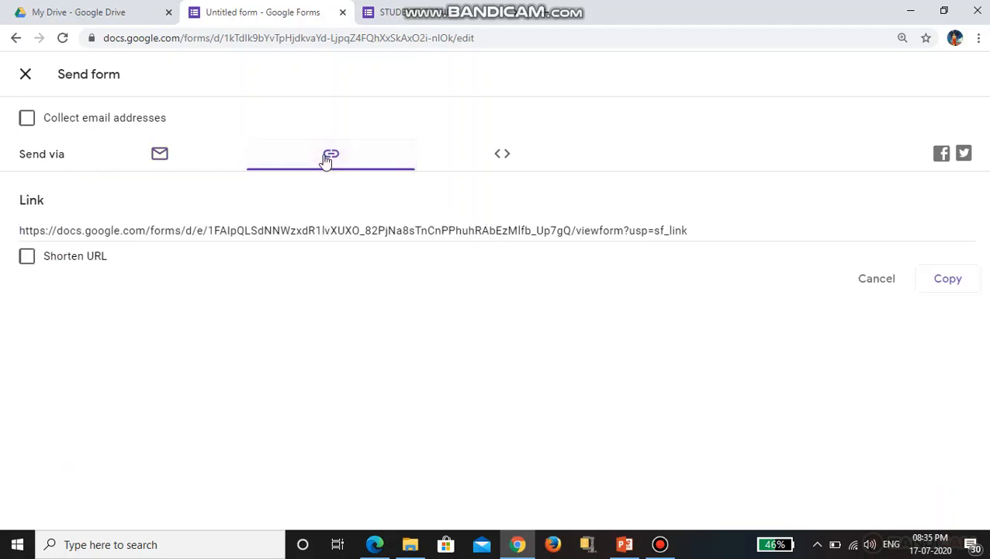
key("ctrl+plus")
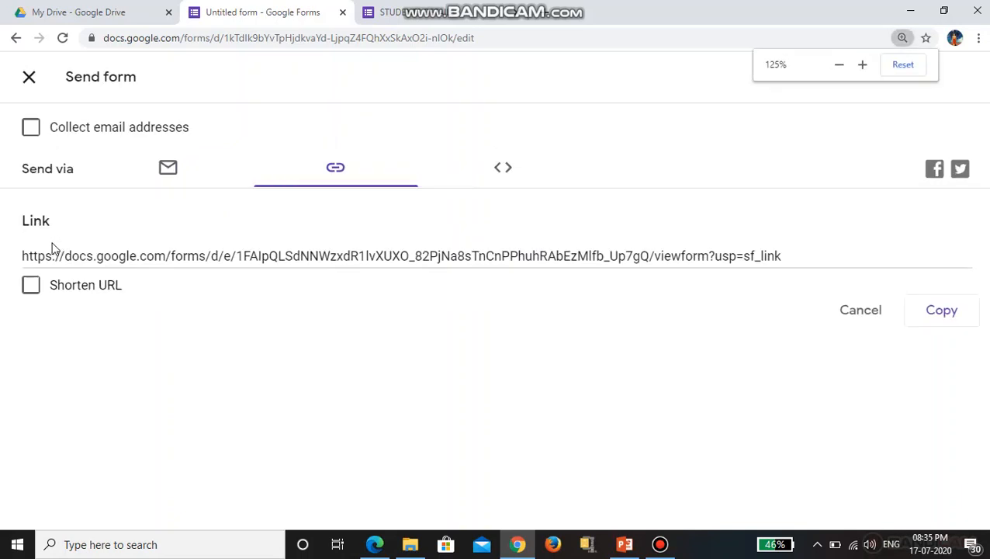
left_click(31, 287)
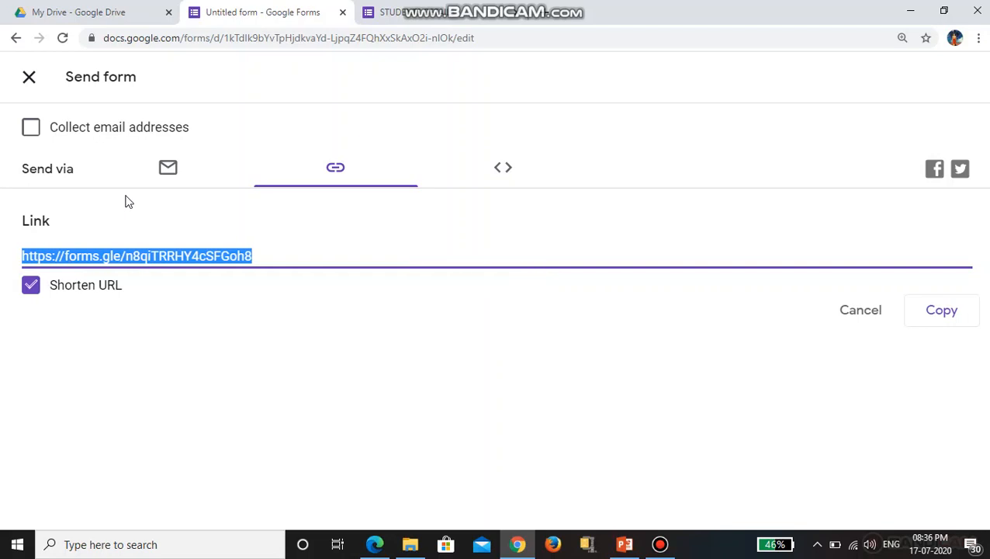
left_click(151, 182)
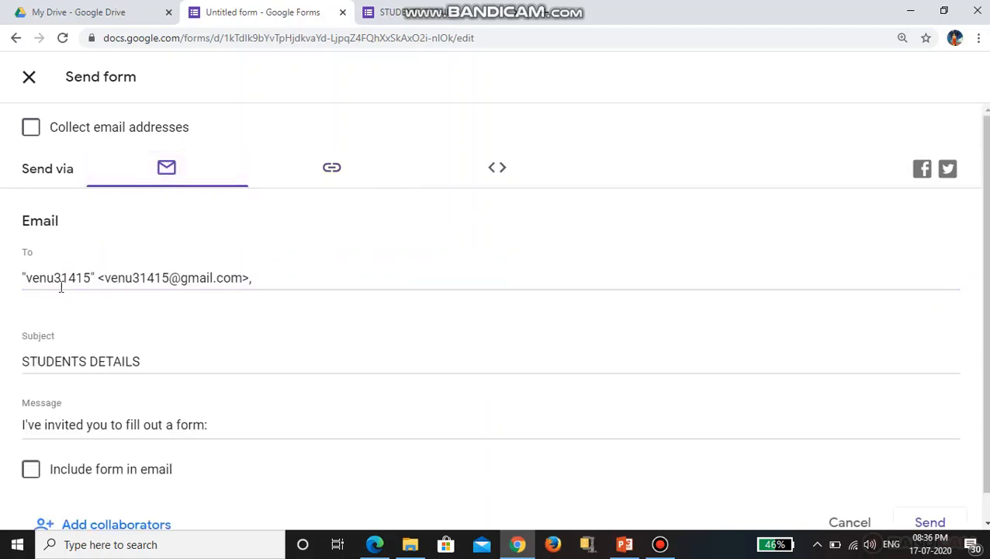
left_click(336, 170)
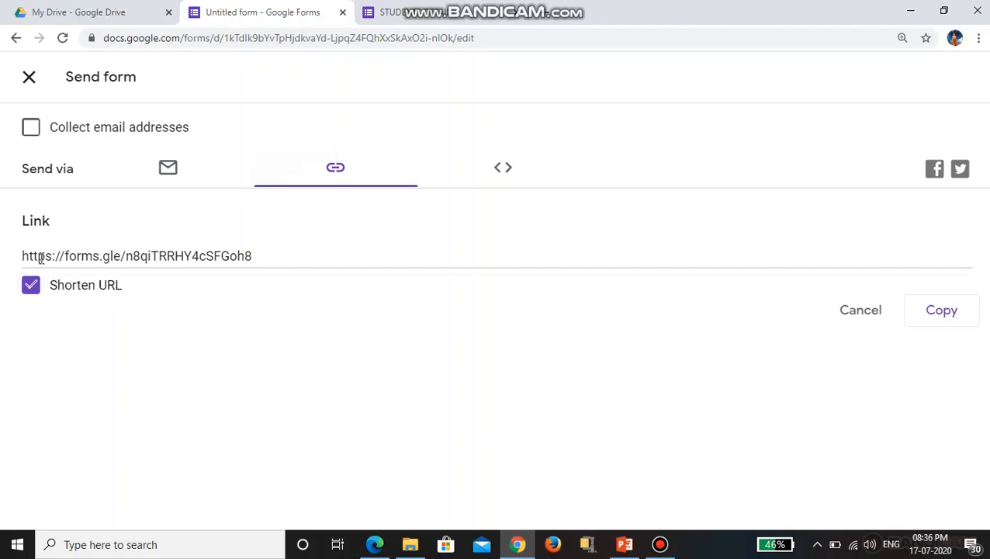
left_click(31, 257)
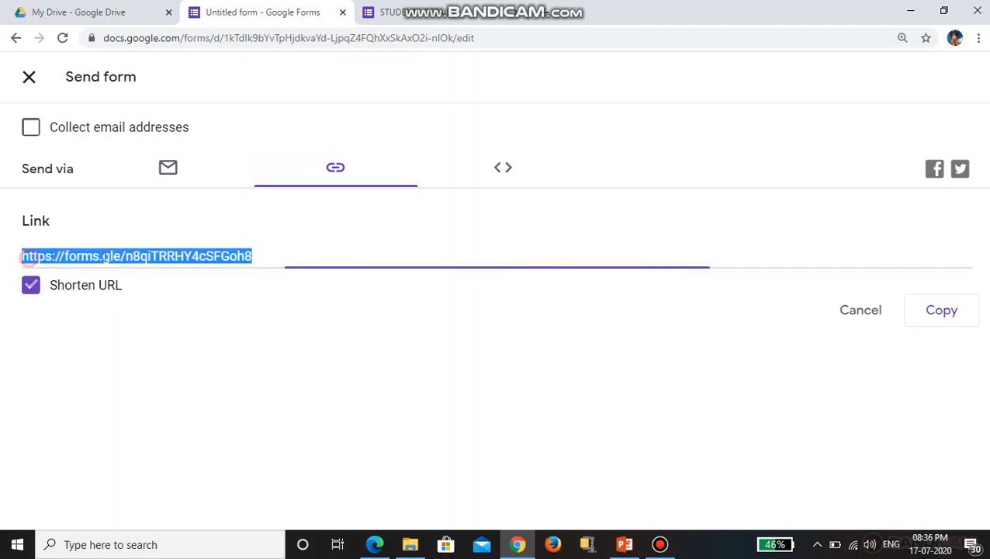
Send the STUDENTS DETAILS form invitation by e-mail to the entered recipient
left_click(167, 178)
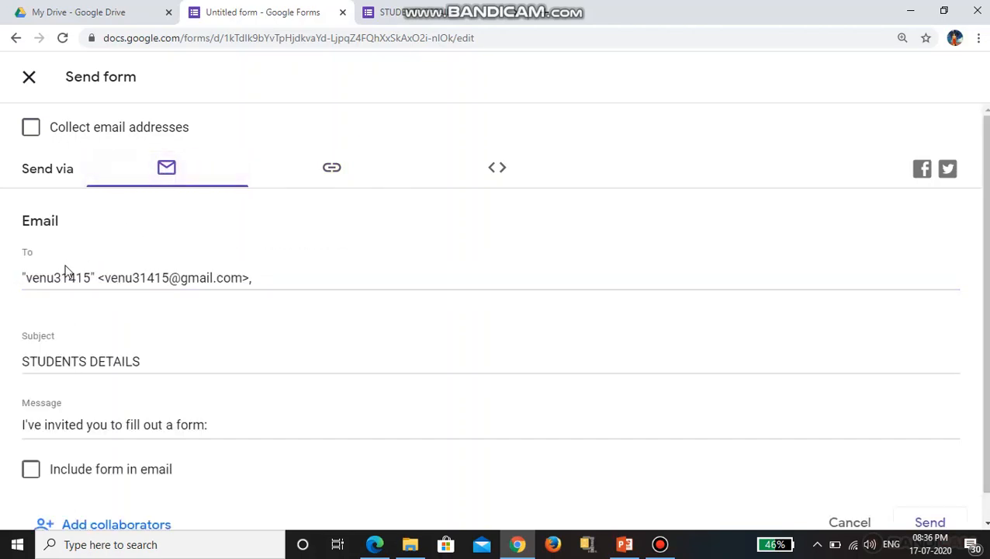
scroll(986, 351, "down", 1)
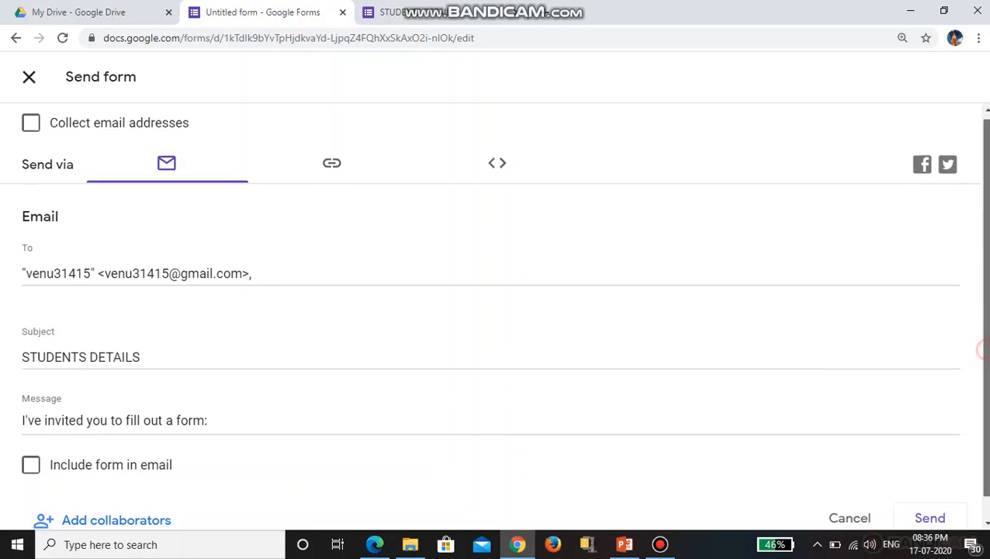
left_click(940, 516)
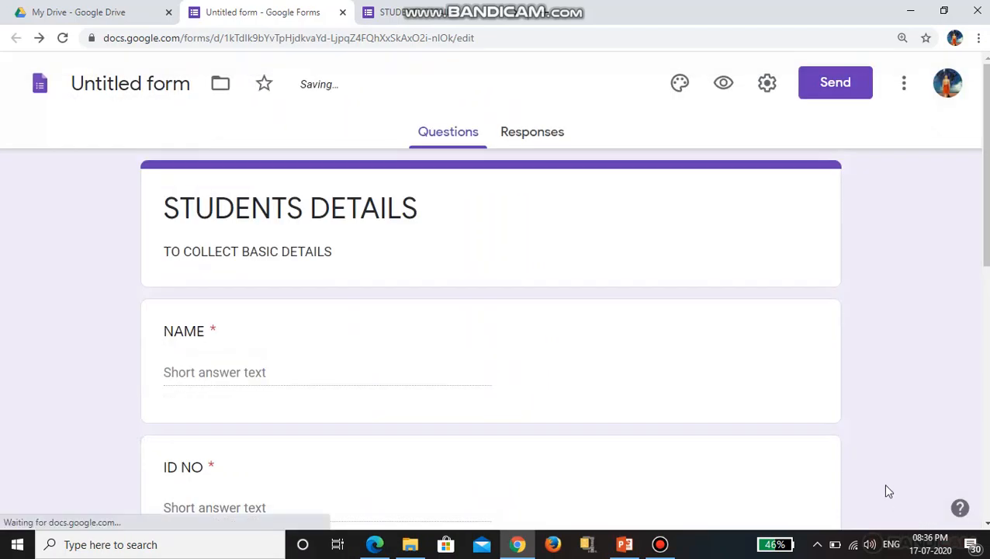
Switch to Gmail from the Drive page and open the received STUDENTS DETAILS invitation
left_click(144, 7)
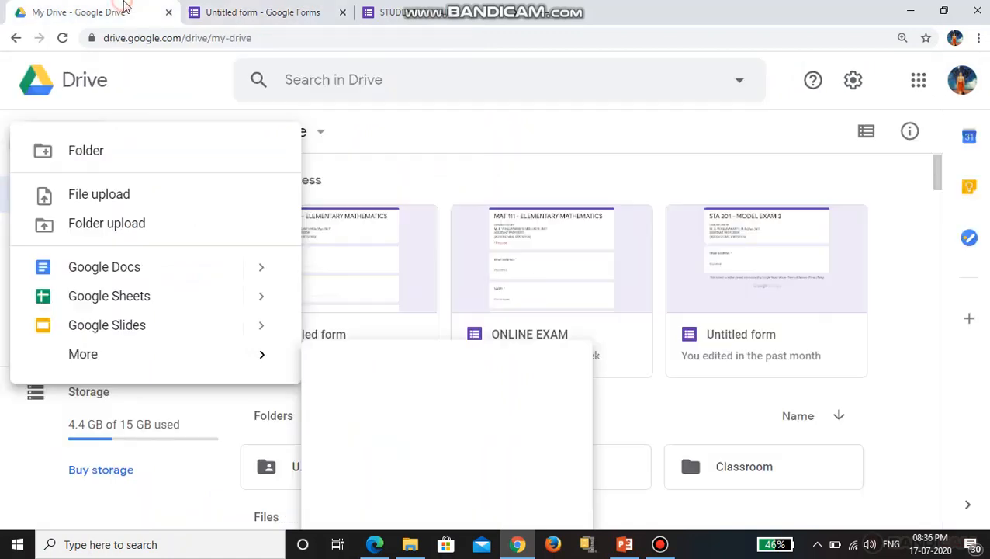
left_click(918, 83)
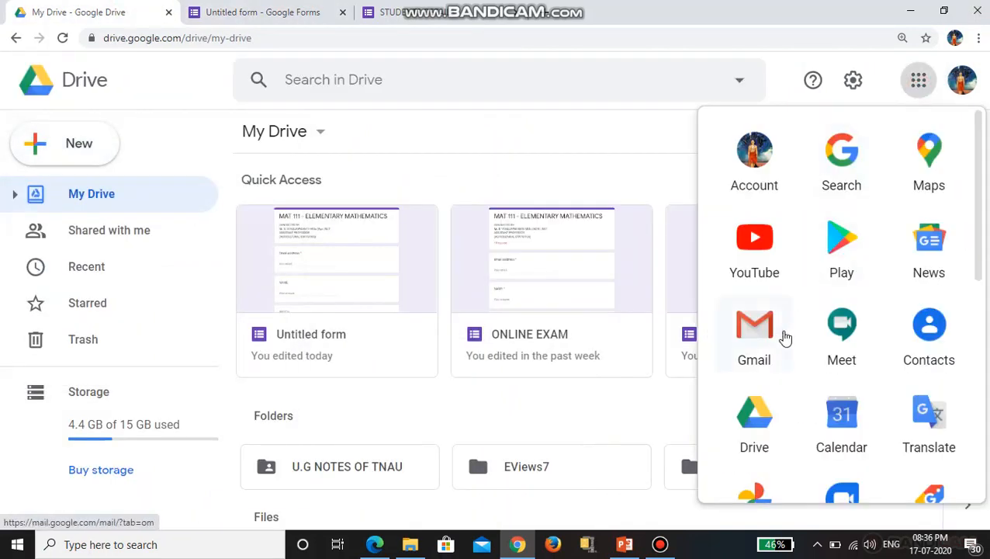
left_click(777, 340)
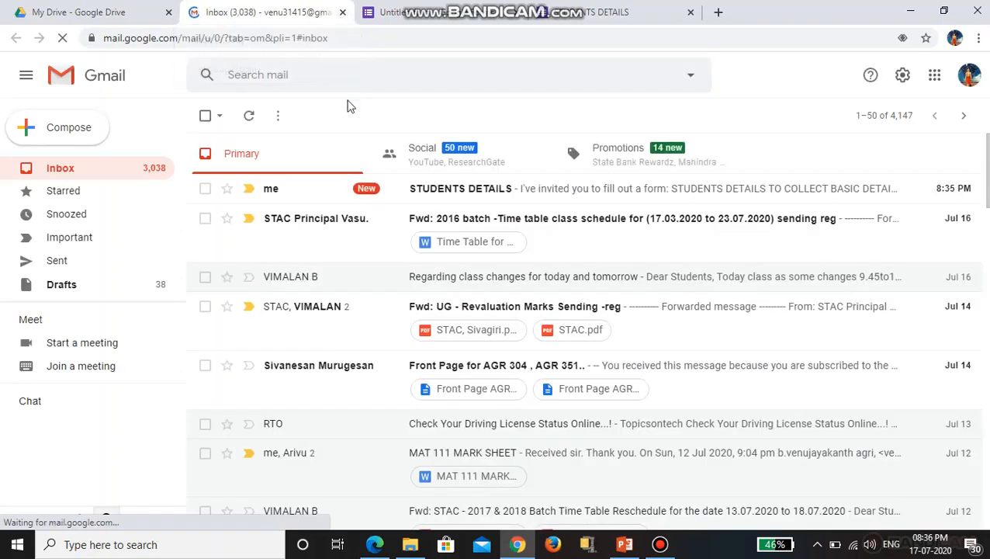
left_click(310, 196)
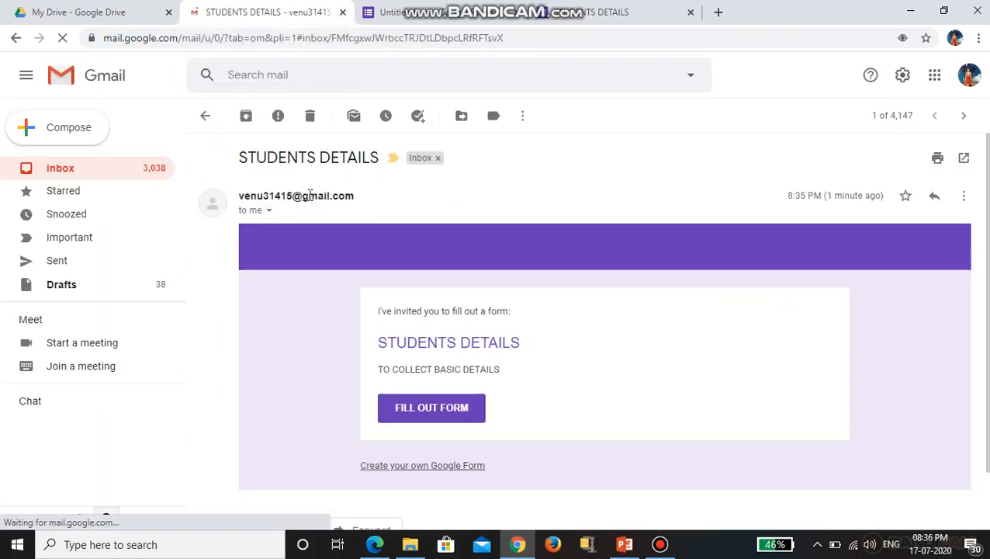
scroll(800, 308, "down", 1)
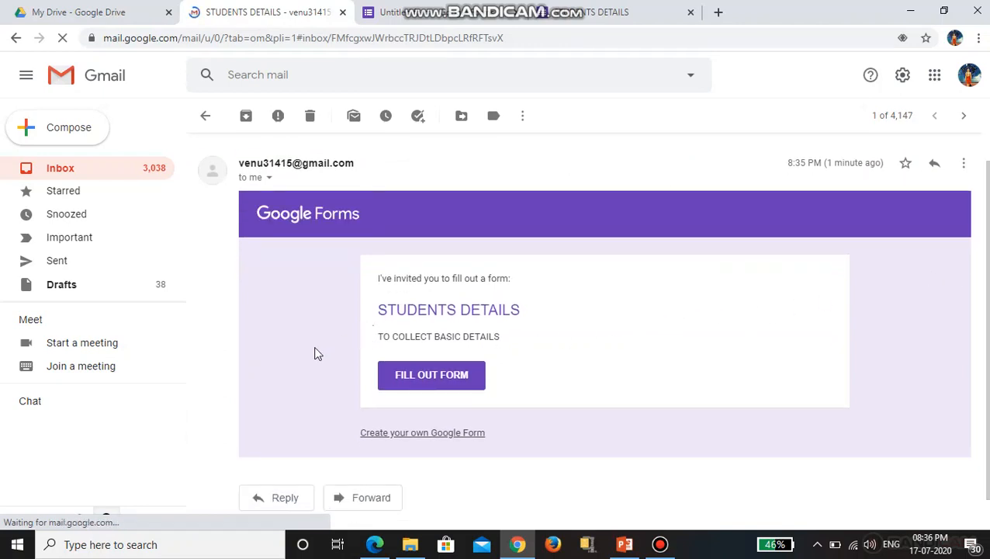
key("ctrl+plus")
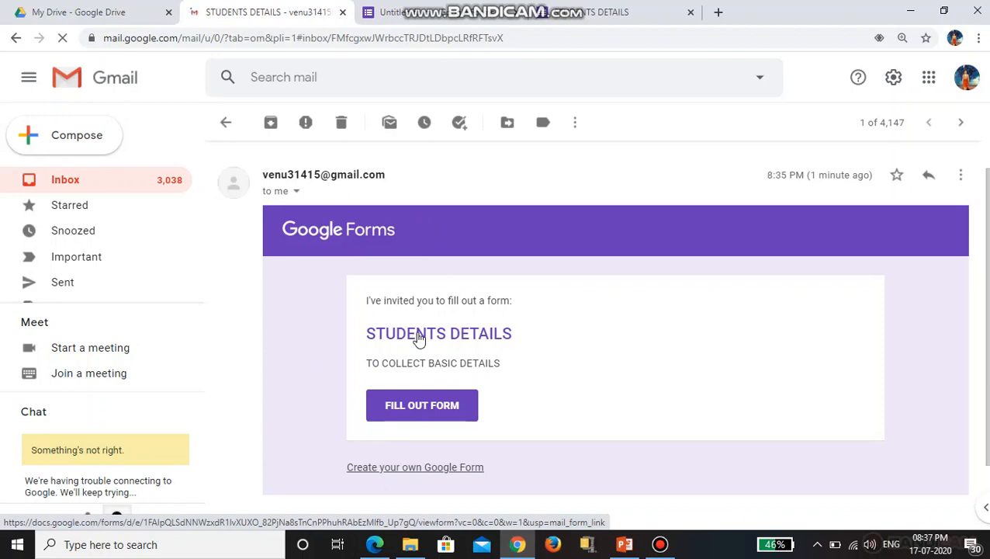
Open the form from the e-mail invitation and enter the respondent's name as the NAME answer
left_click(419, 414)
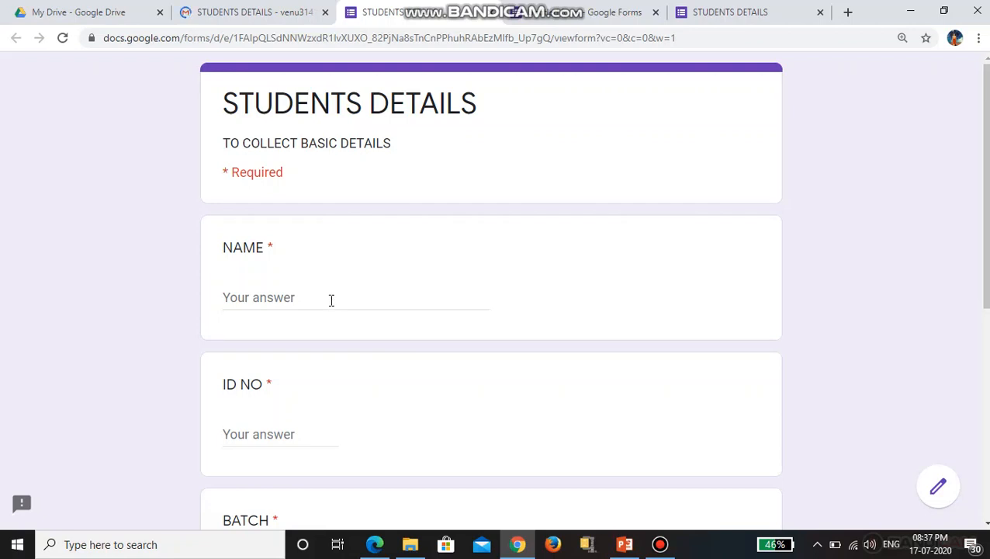
left_click(332, 299)
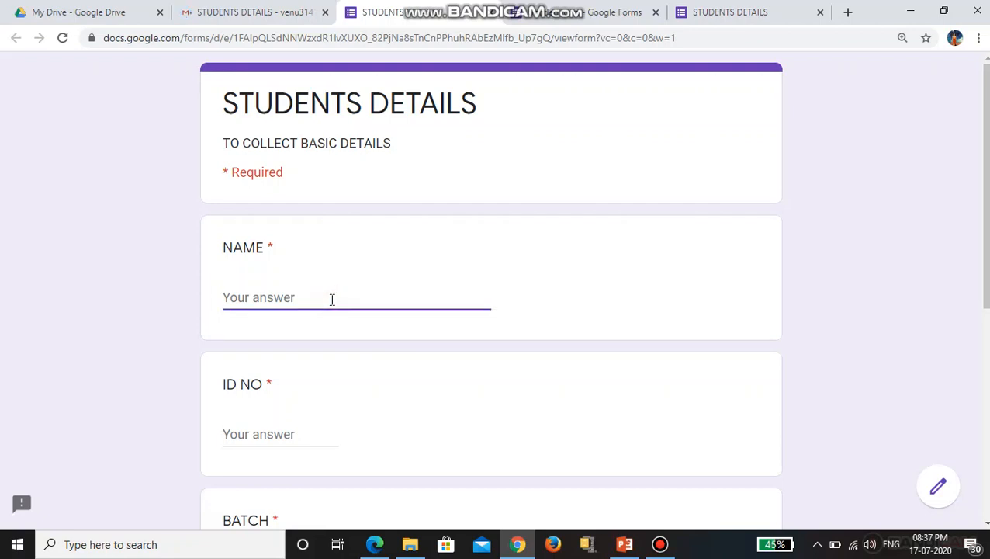
type("Nam")
key("BackSpace")
key("BackSpace")
key("BackSpace")
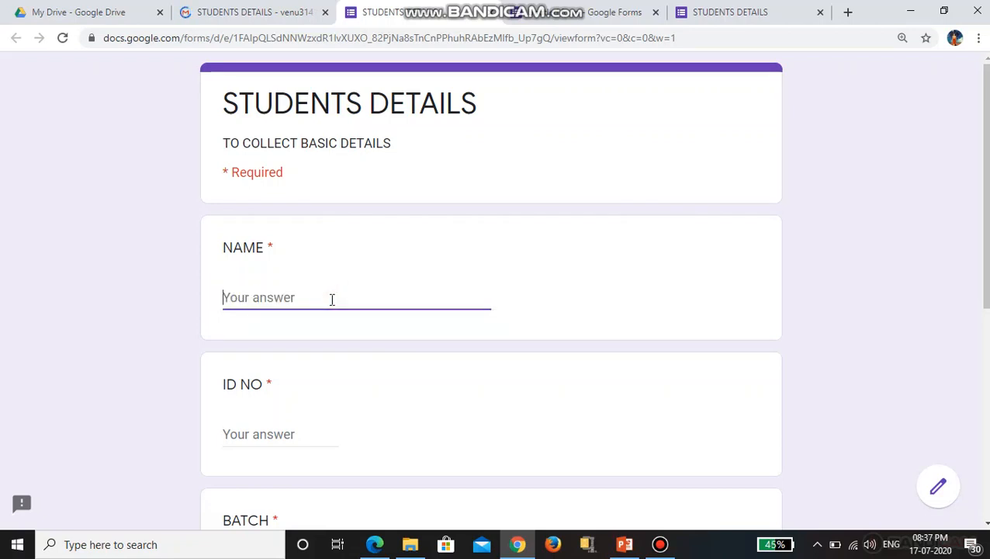
type("Venu")
Enter the respondent's ID number in ID NO and choose B as the BATCH answer
scroll(332, 295, "down", 3)
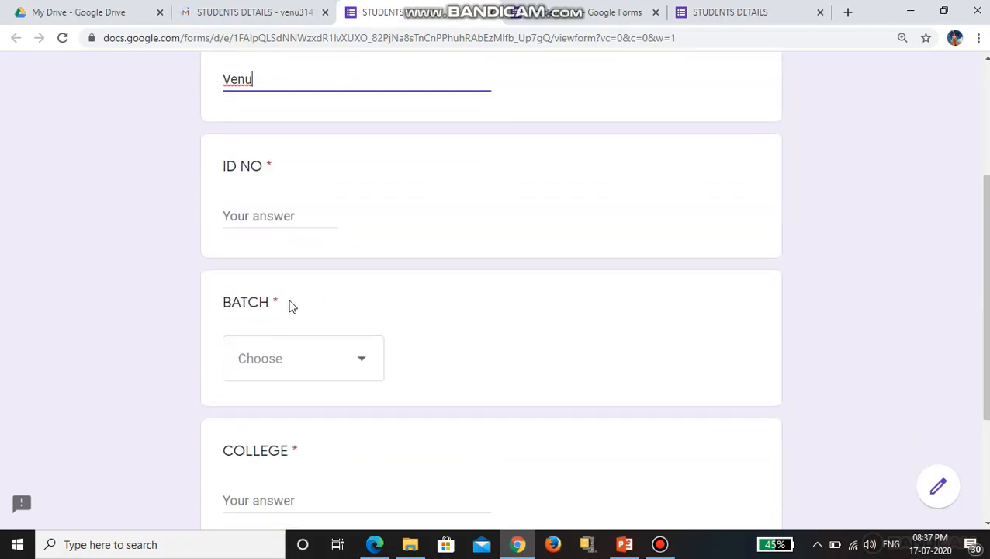
left_click(286, 226)
type("205")
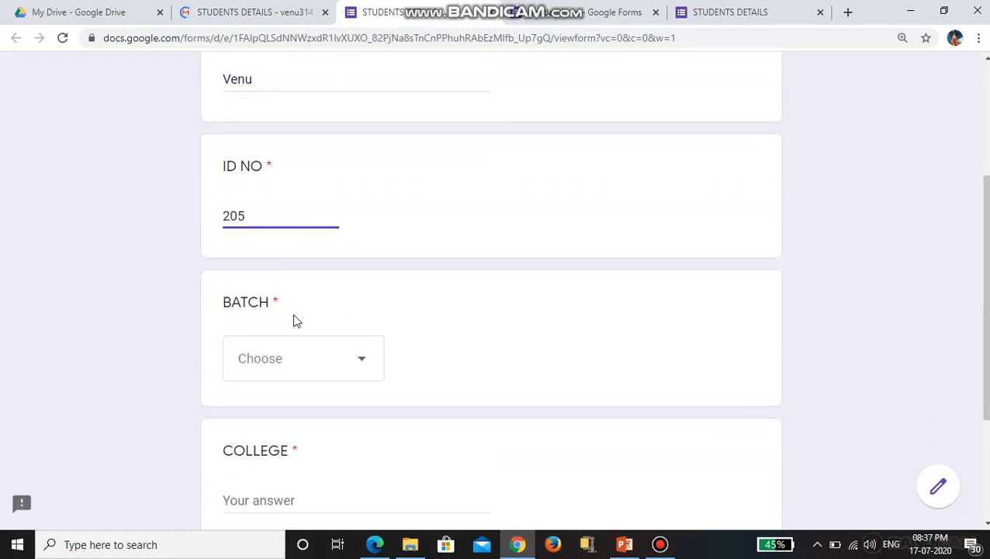
left_click(286, 365)
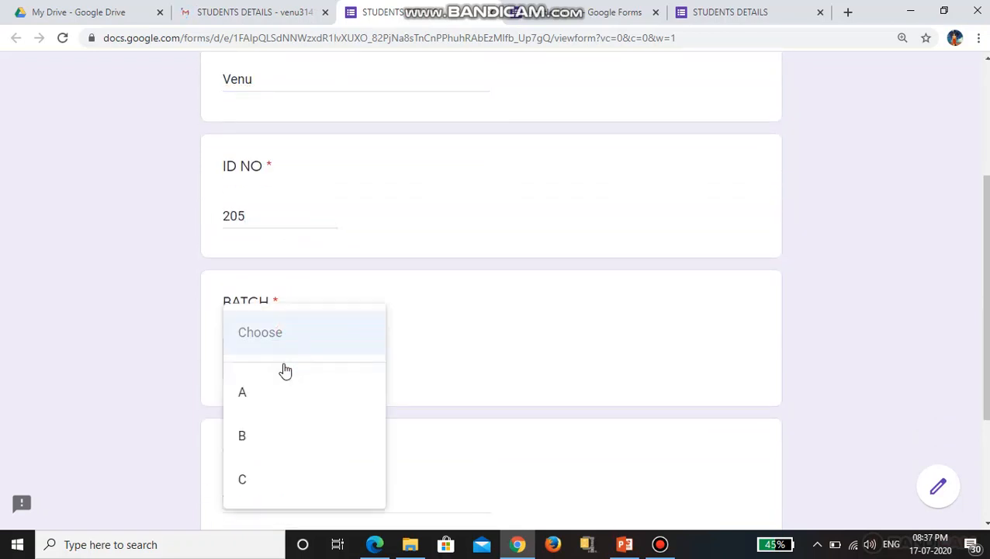
left_click(302, 440)
Enter TNAU as the COLLEGE answer
scroll(305, 431, "down", 2)
left_click(293, 419)
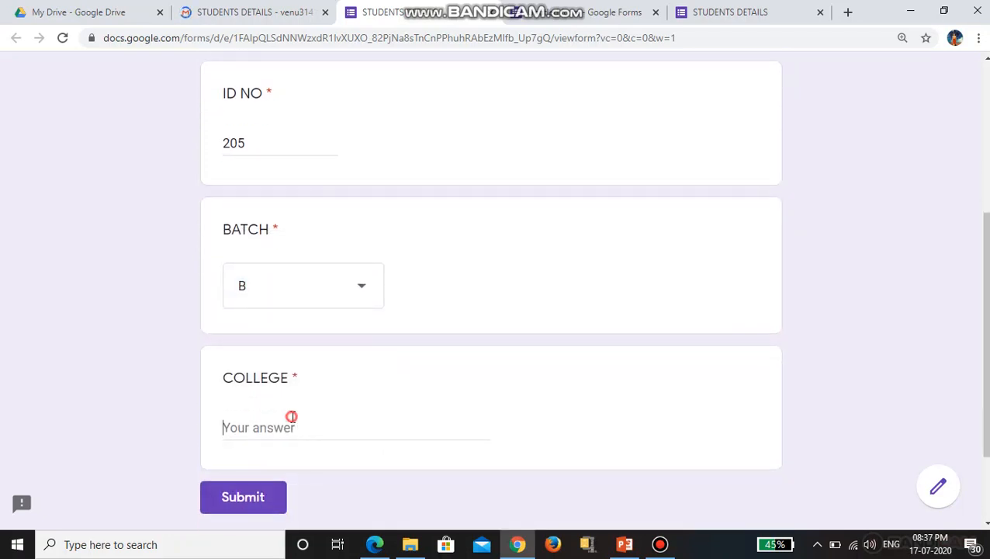
type("tbnau")
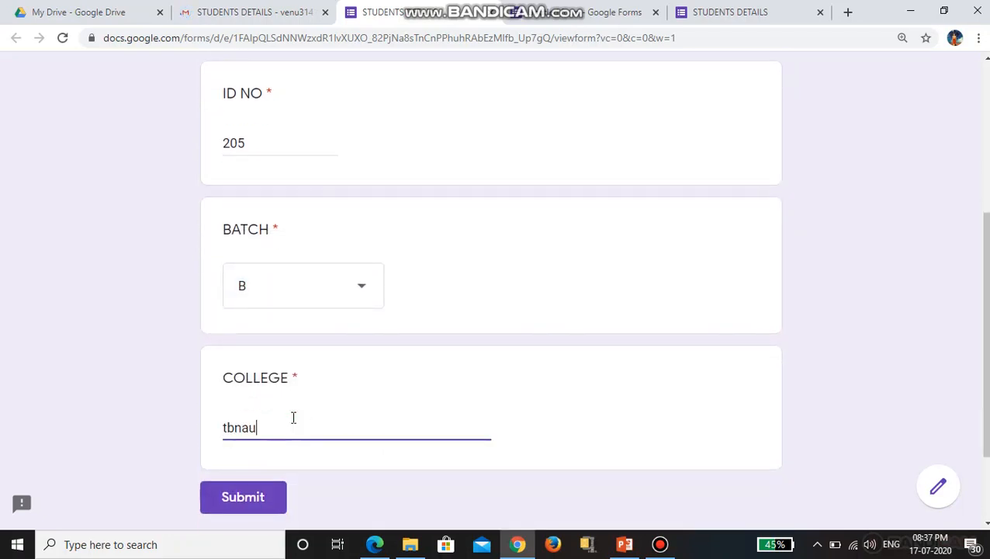
key("BackSpace")
key("BackSpace")
key("BackSpace")
type("TNAU")
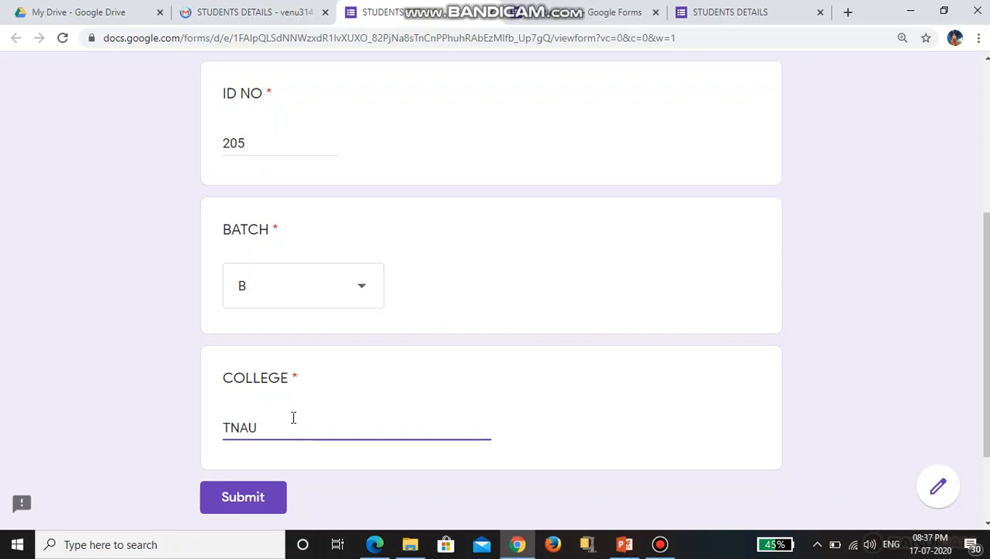
Review the filled-in answers and submit the STUDENTS DETAILS response
scroll(295, 423, "up", 4)
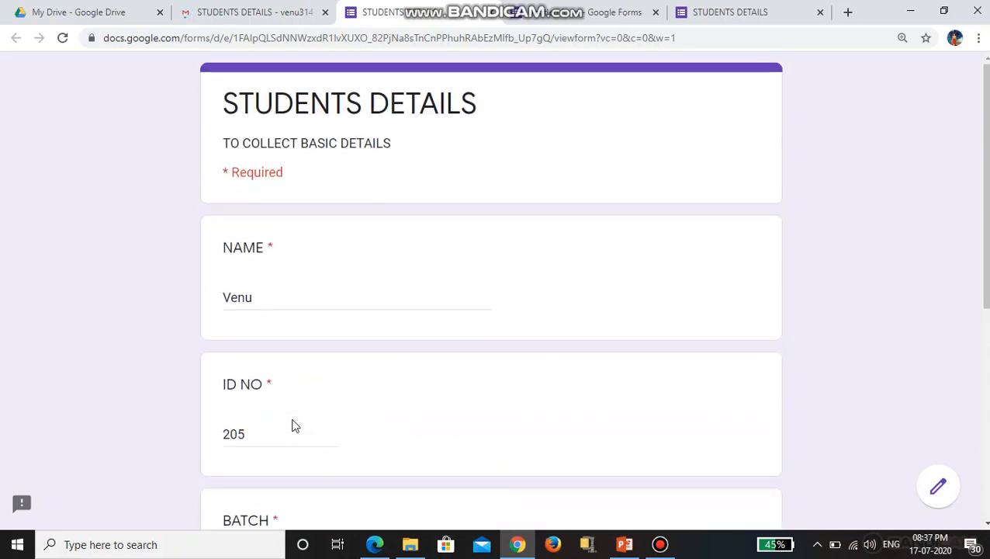
scroll(293, 426, "down", 4)
left_click(268, 496)
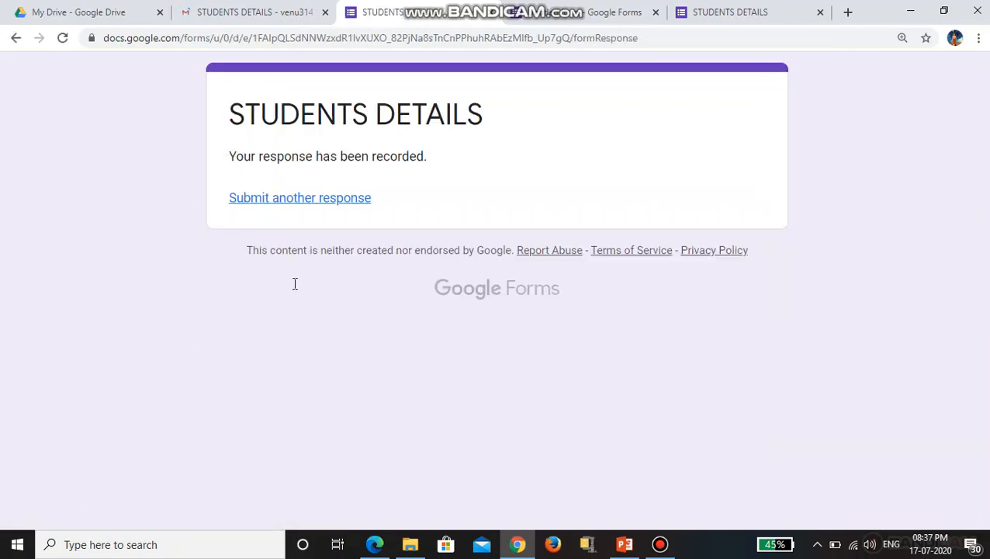
key("ctrl+plus")
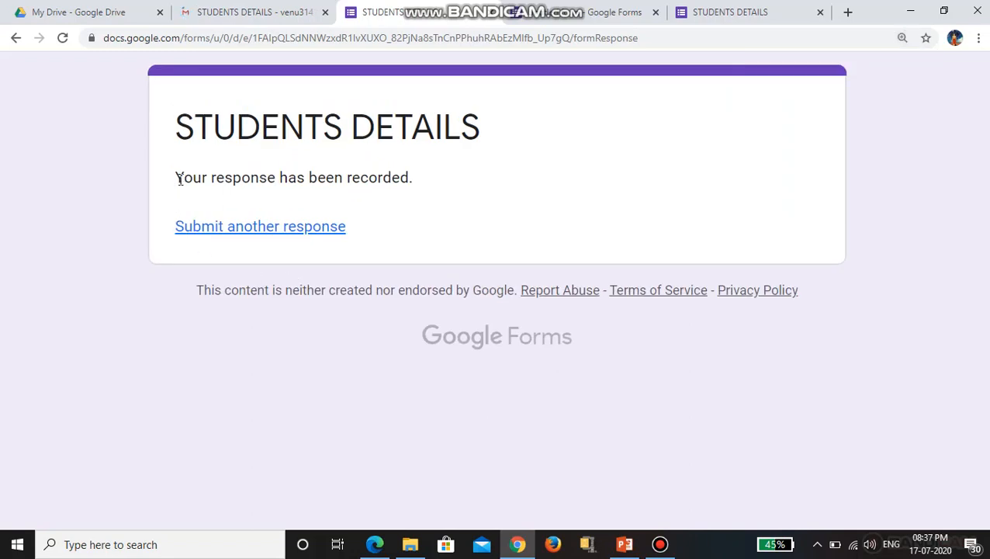
Leave the submission confirmation page and open the collected responses in the STUDENTS DETAILS form editor
left_click_drag(177, 178, 461, 178)
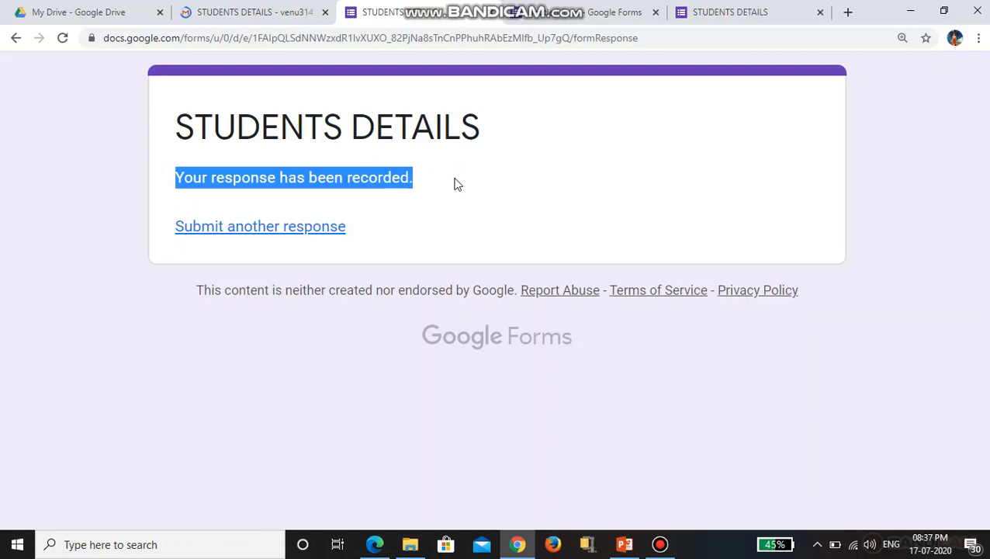
left_click(489, 13)
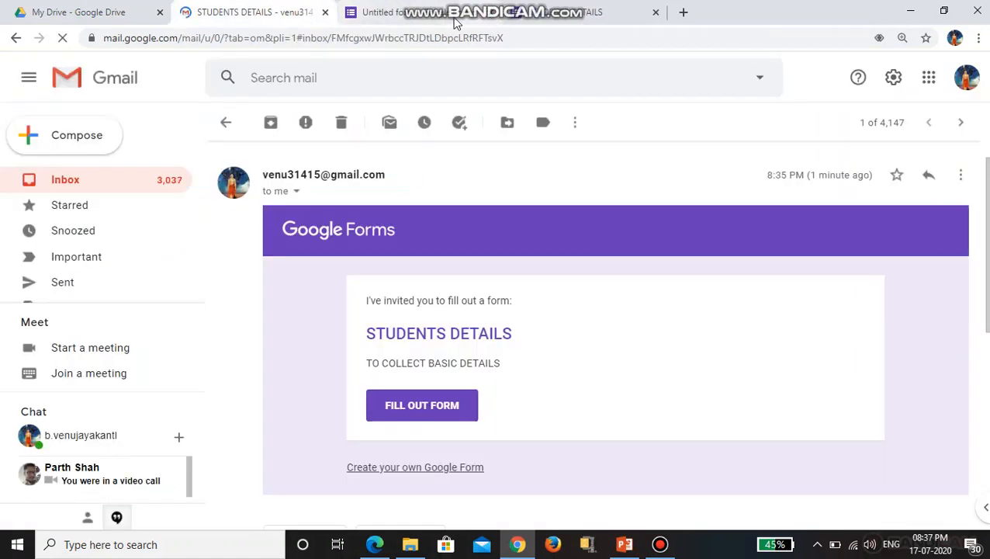
left_click(455, 17)
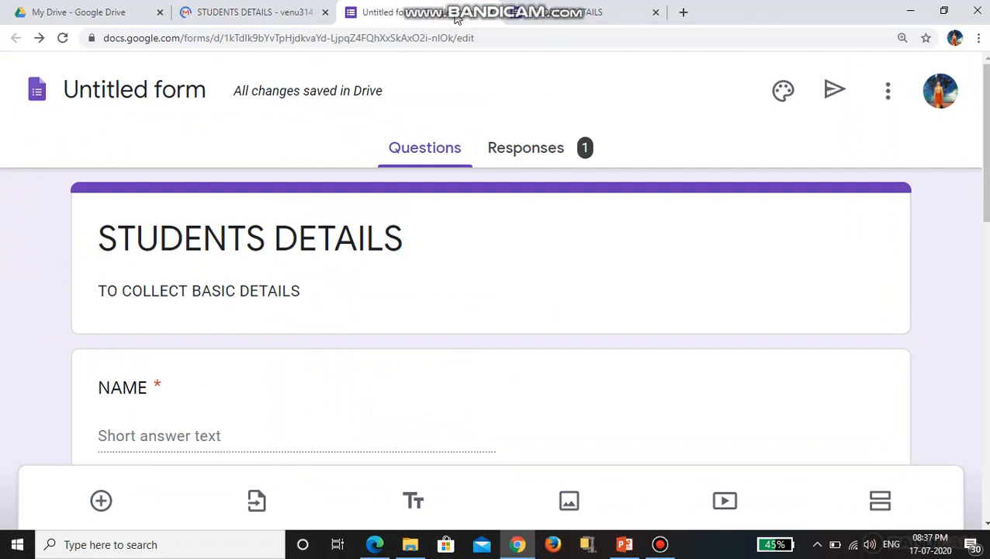
left_click(538, 151)
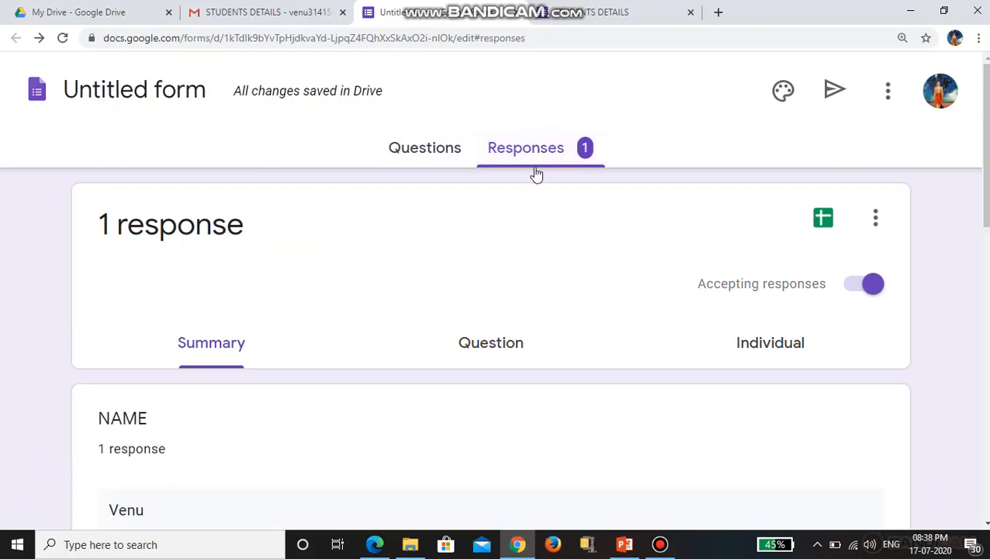
Examine the response summary for the NAME, ID NO, BATCH and COLLEGE questions
scroll(346, 288, "down", 2)
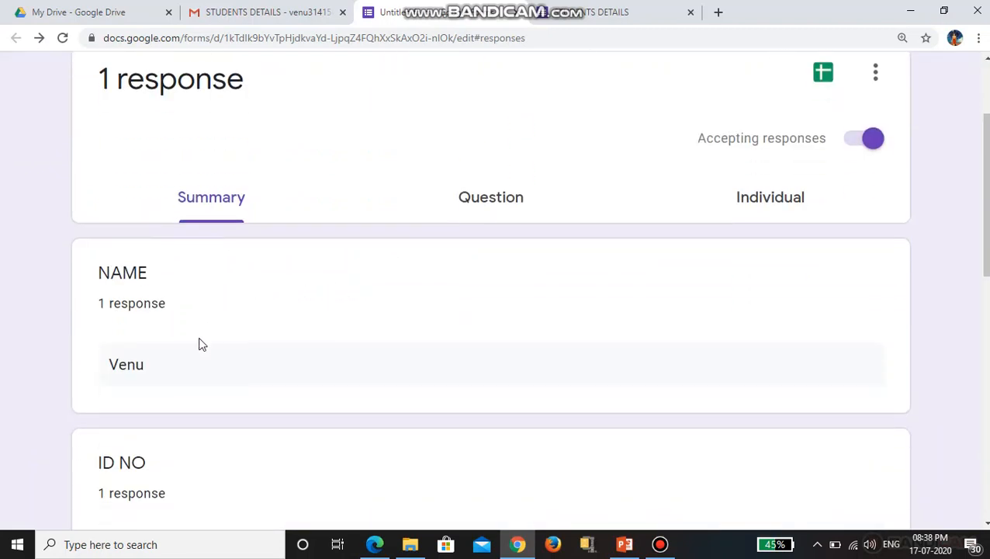
scroll(421, 243, "down", 7)
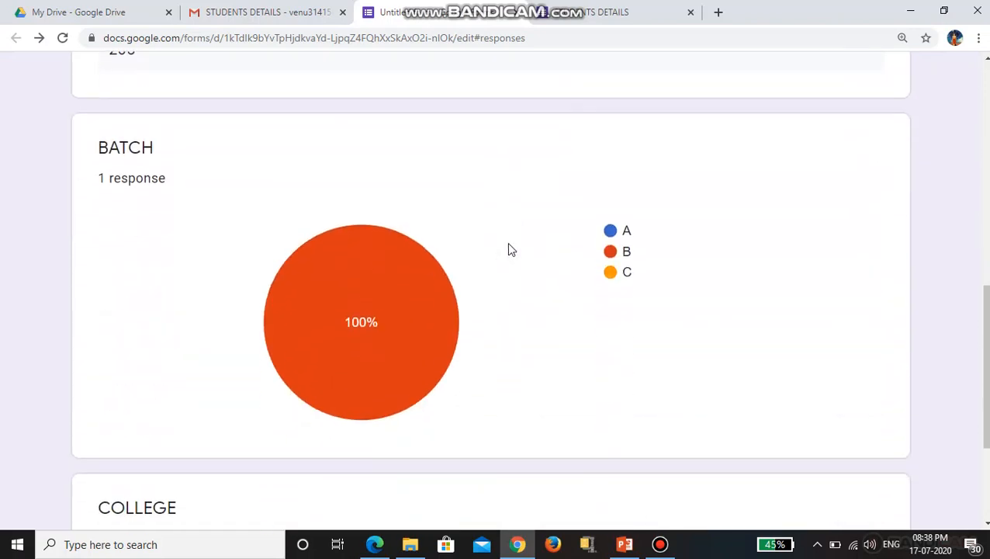
scroll(428, 243, "down", 3)
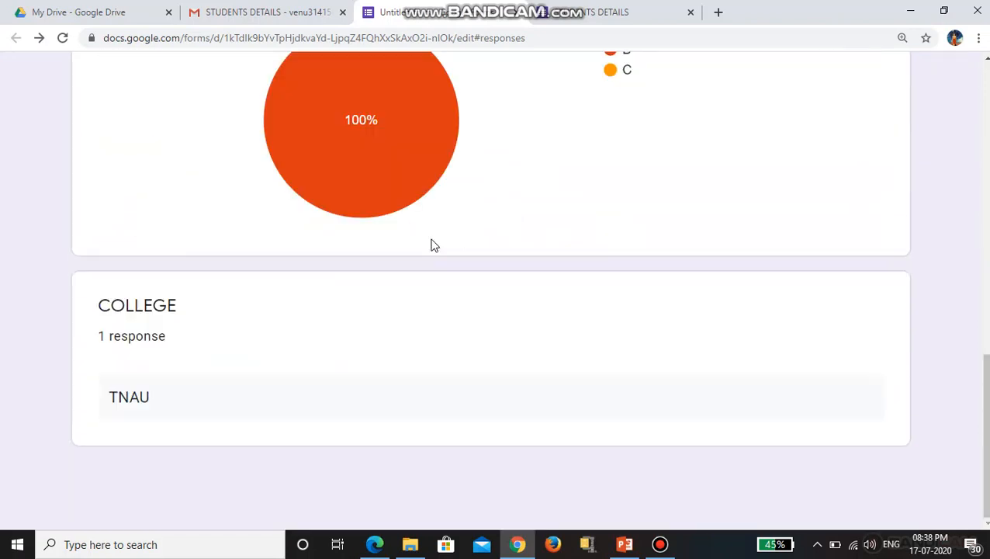
scroll(433, 247, "up", 3)
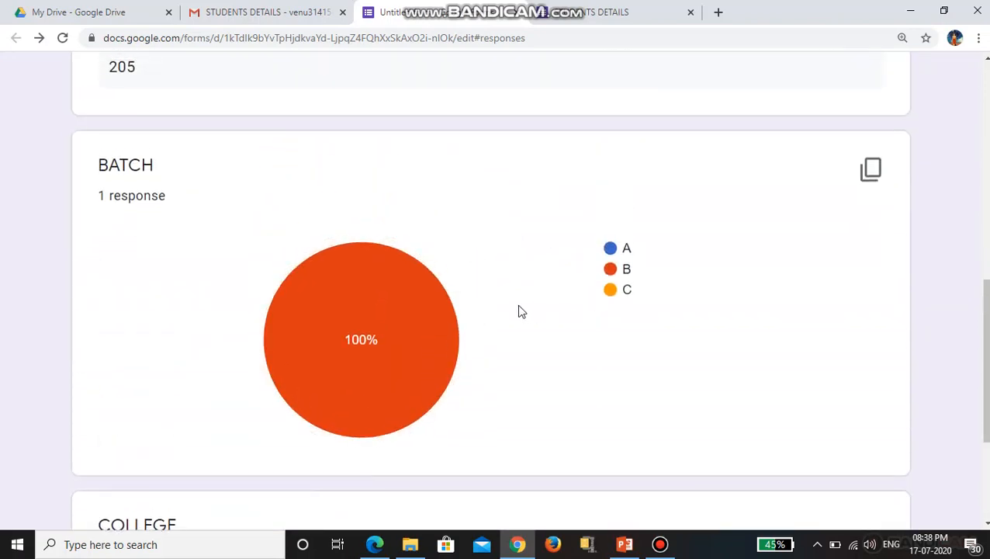
scroll(516, 310, "down", 3)
scroll(508, 299, "up", 10)
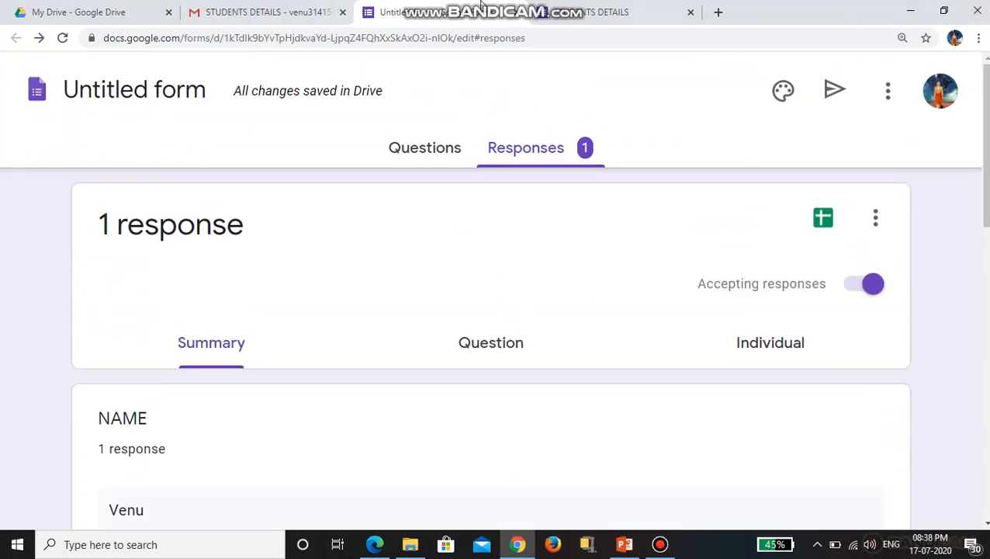
Look back at the e-mail invitation and the form's questions, and recheck the NAME and ID NO response summaries
left_click(309, 10)
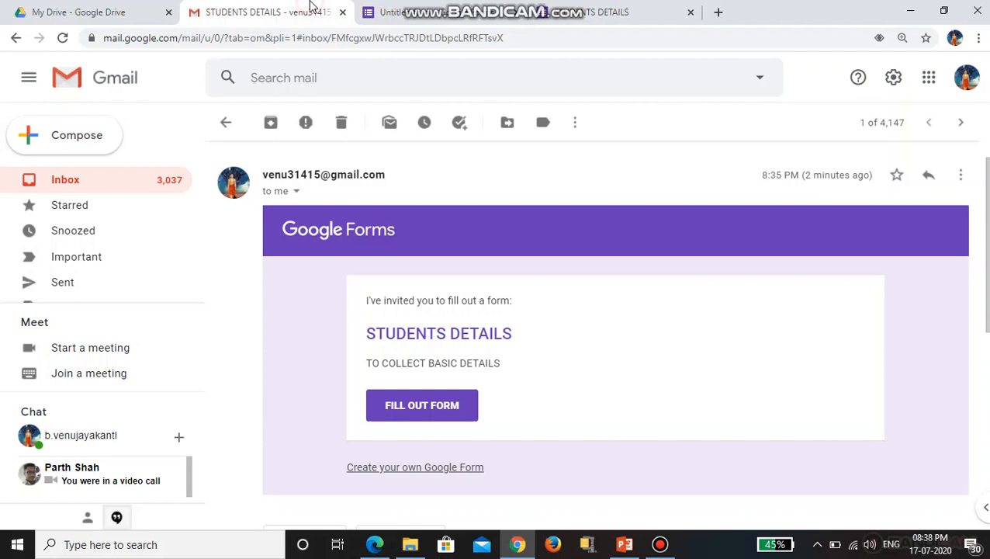
left_click(371, 9)
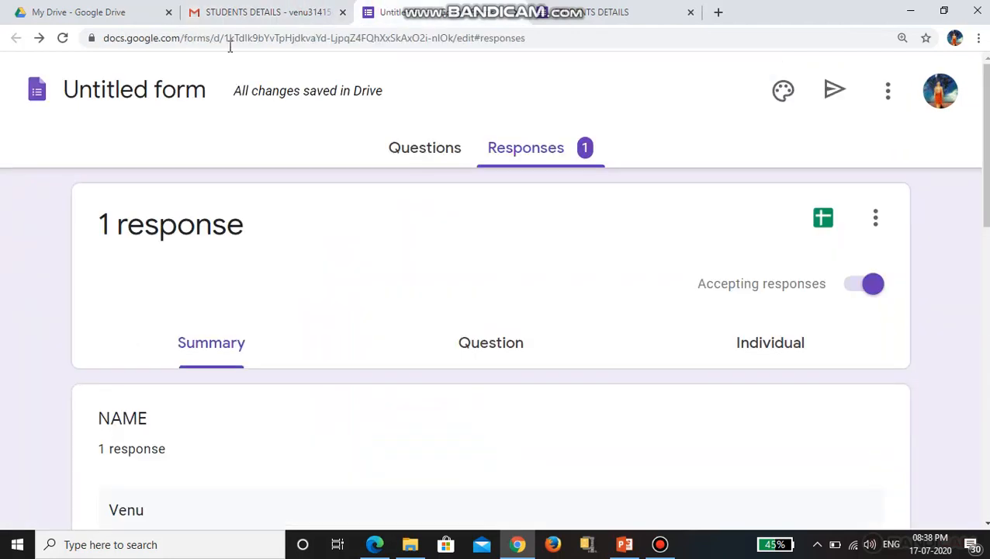
left_click(420, 146)
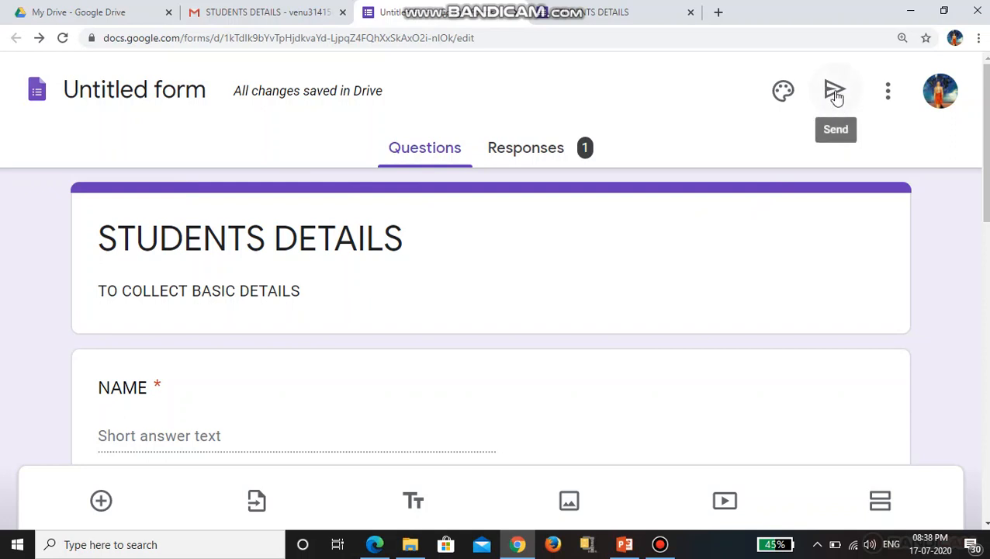
left_click(533, 155)
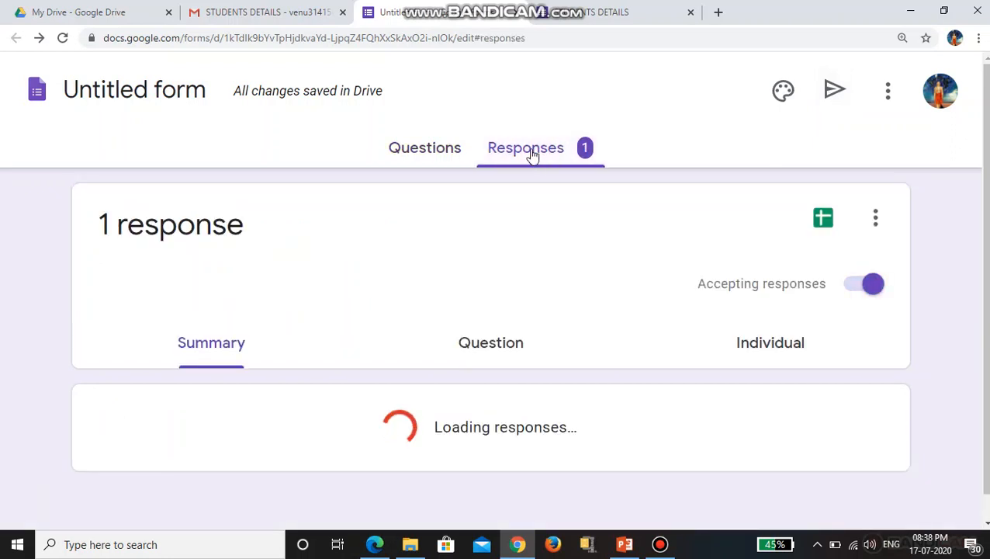
scroll(470, 281, "down", 3)
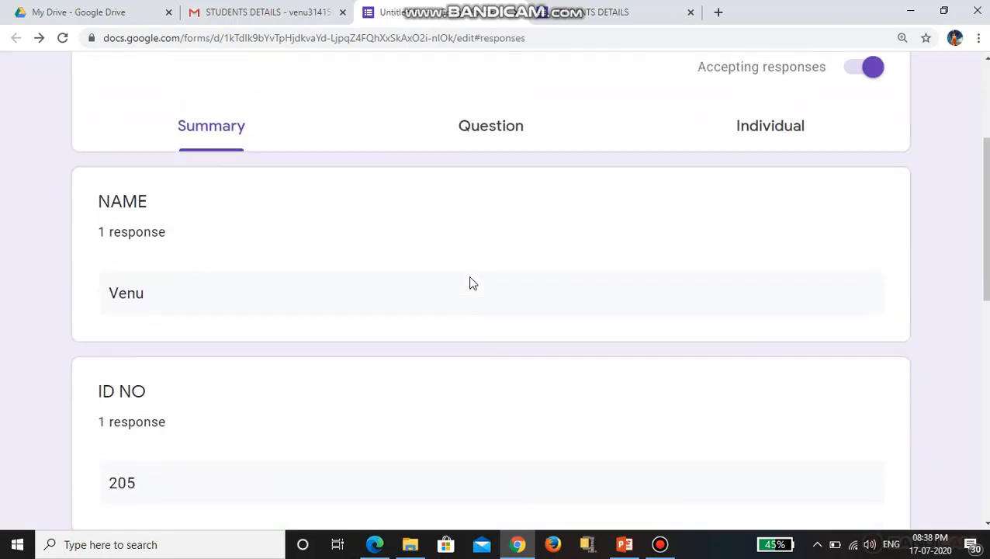
scroll(471, 283, "up", 2)
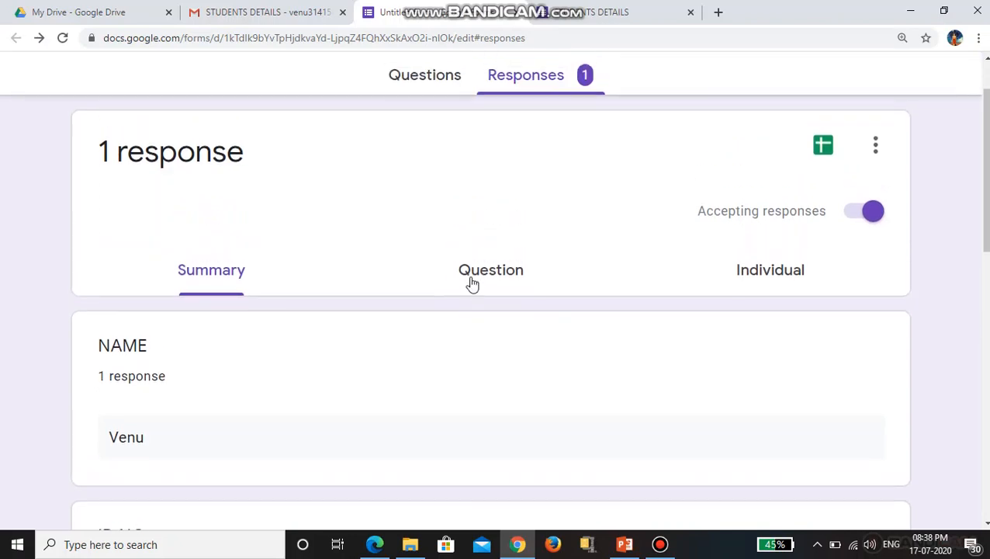